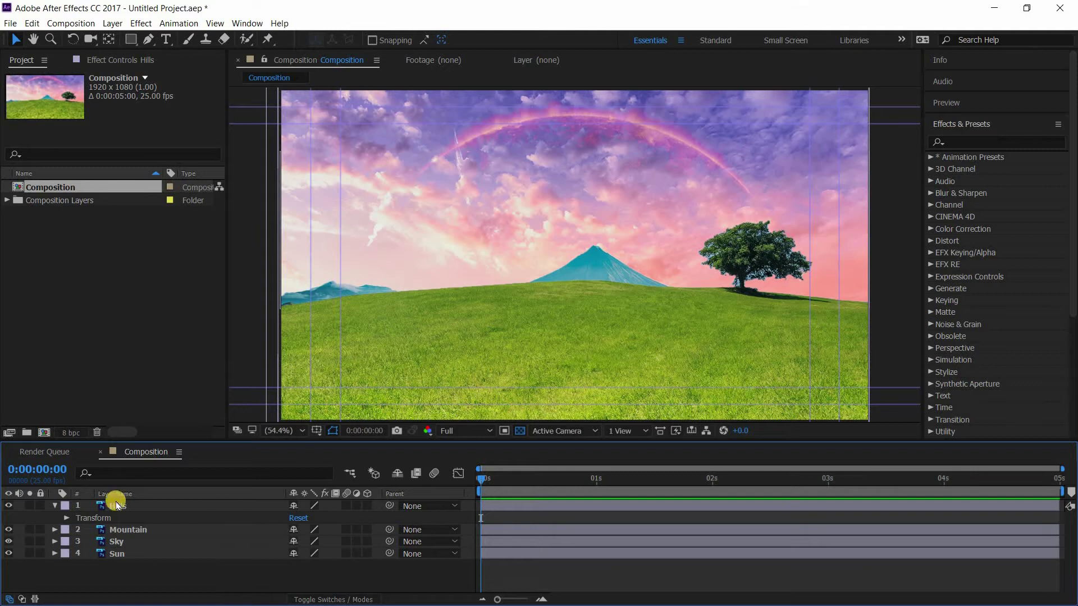
# Step: Create a two-node camera named Camera 1 with the 135mm preset and depth of field enabled
pyautogui.click(56, 505)
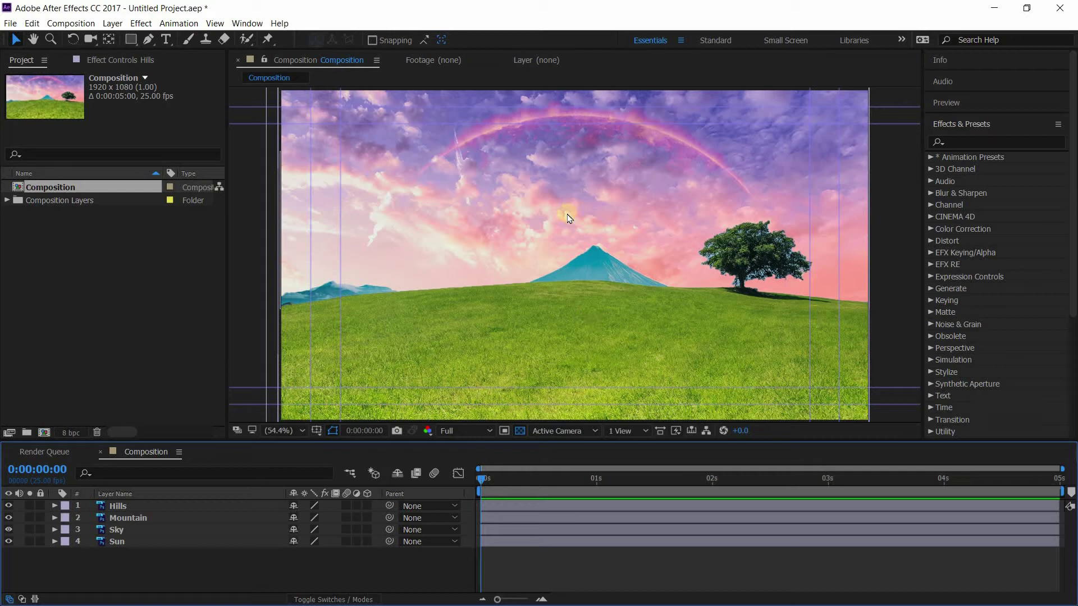
pyautogui.click(112, 23)
pyautogui.moveTo(141, 39)
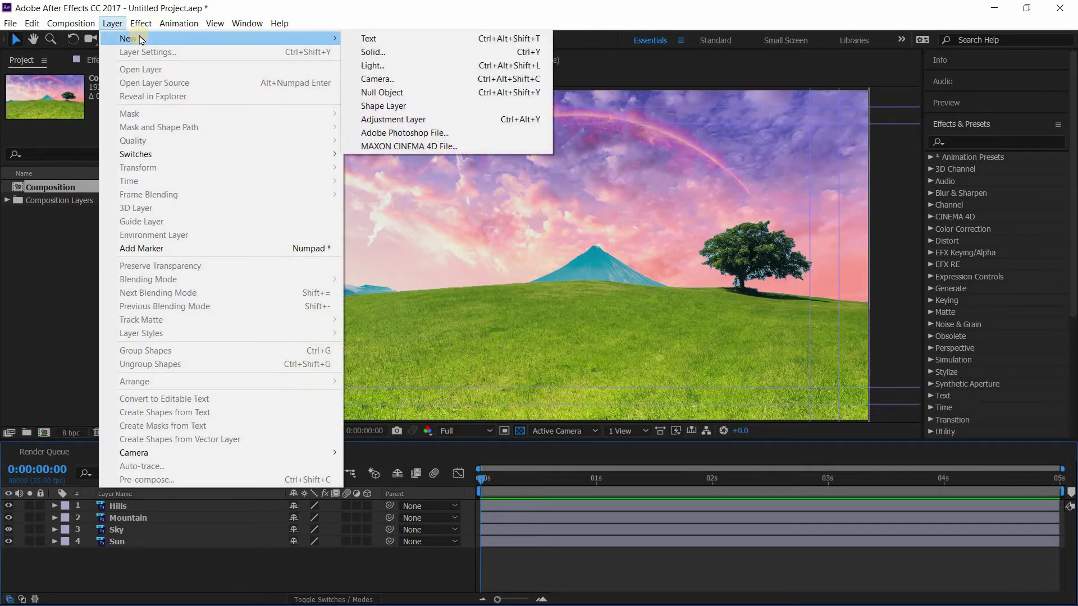
pyautogui.click(442, 82)
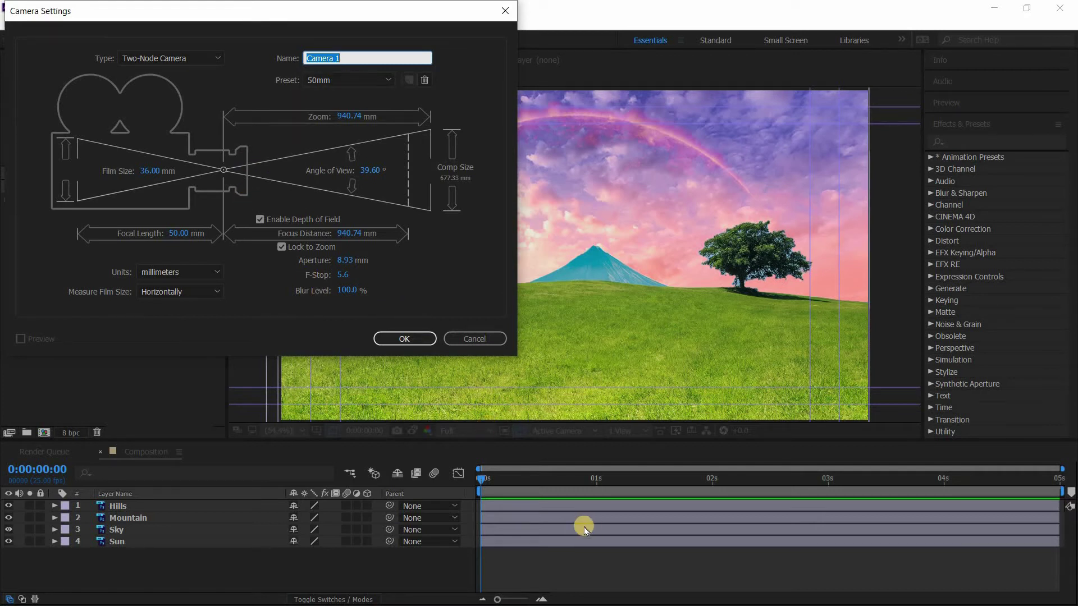
pyautogui.click(337, 80)
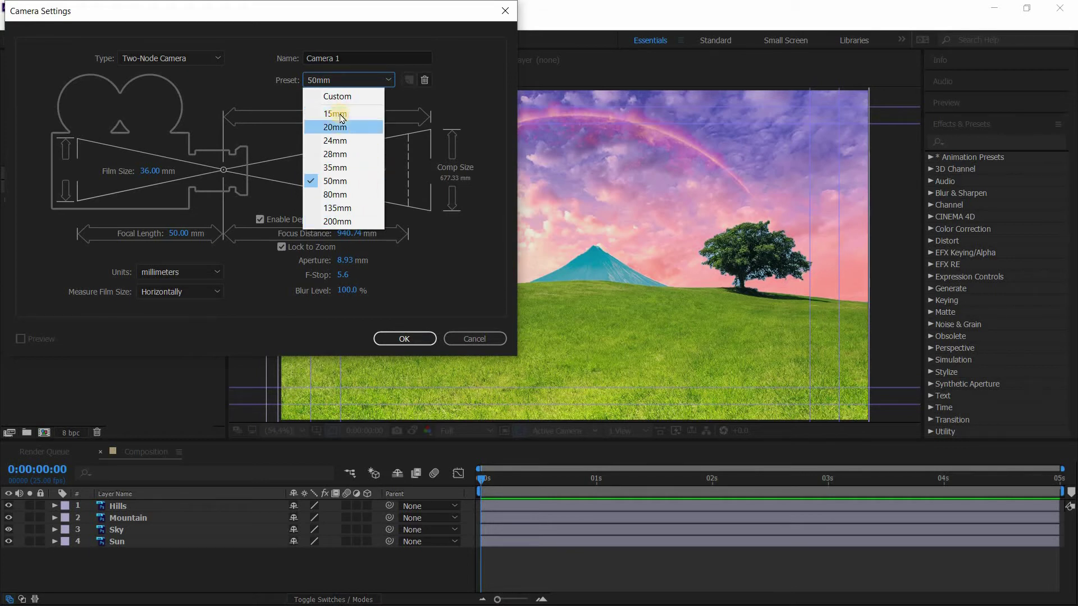
pyautogui.click(338, 208)
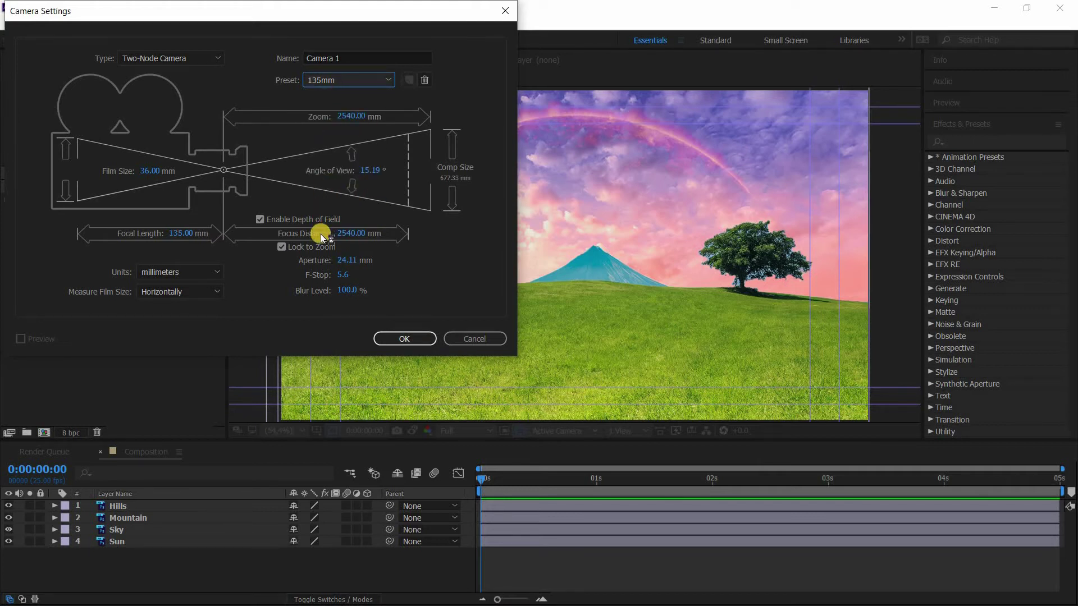
pyautogui.click(260, 219)
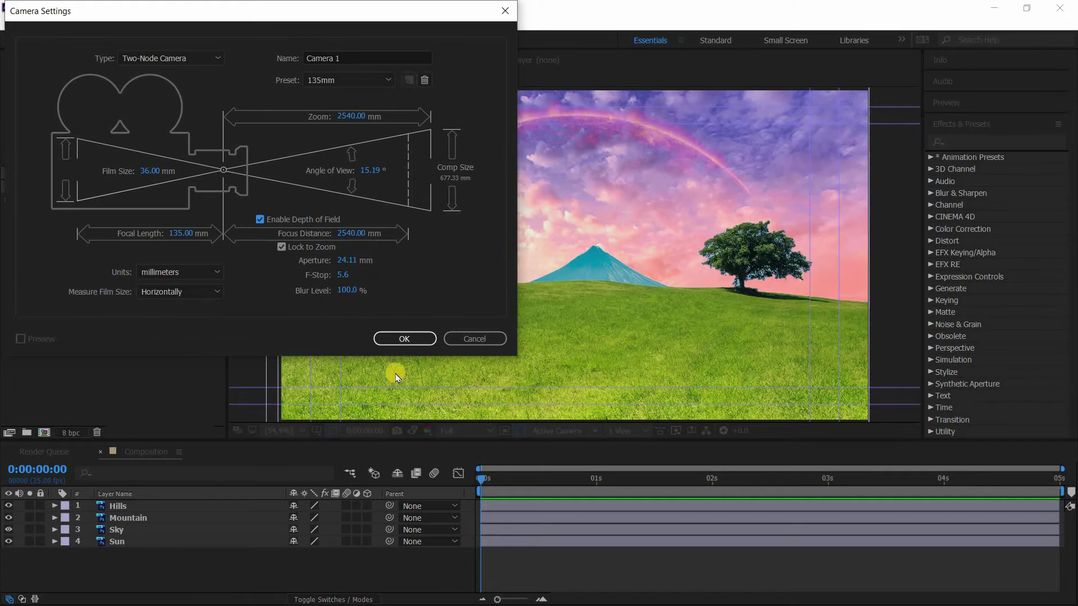
pyautogui.click(392, 339)
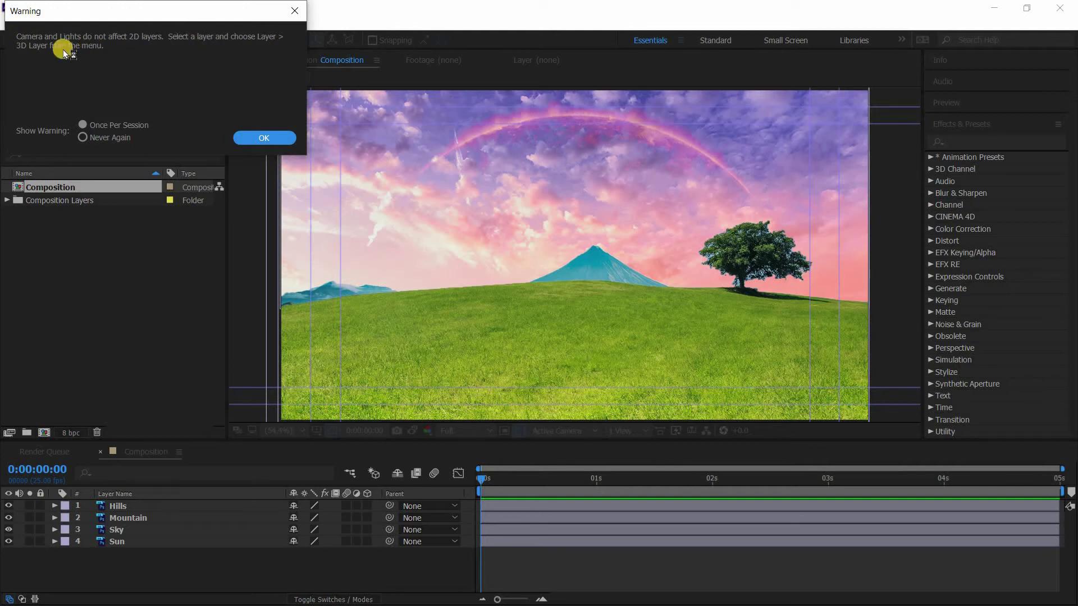
pyautogui.click(270, 138)
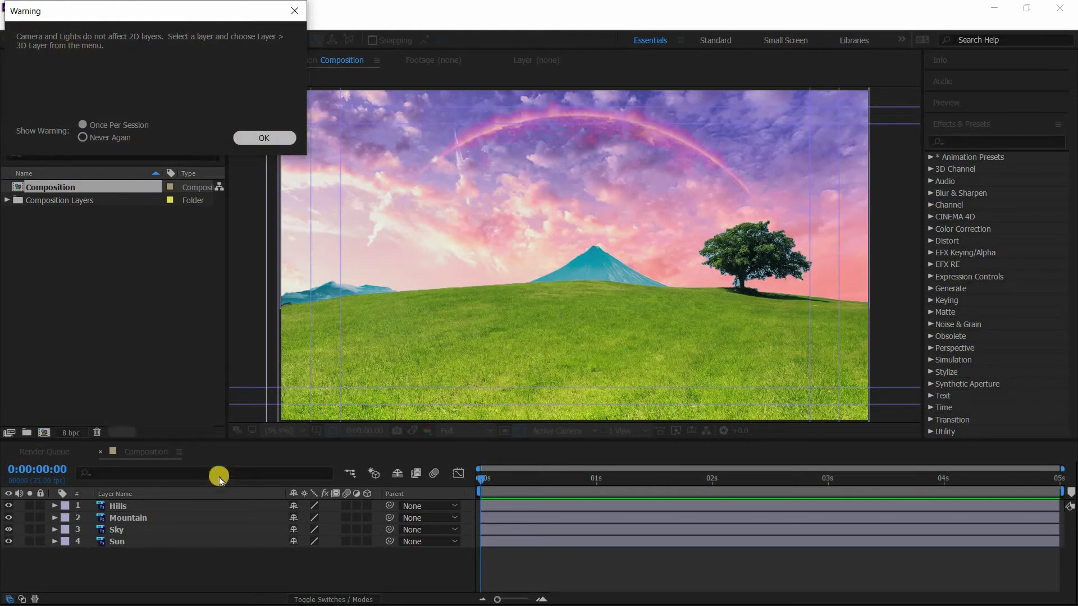
# Step: Turn the Hills, Mountain, Sky and Sun layers into 3D layers
pyautogui.hotkey('ctrl', 'Down')
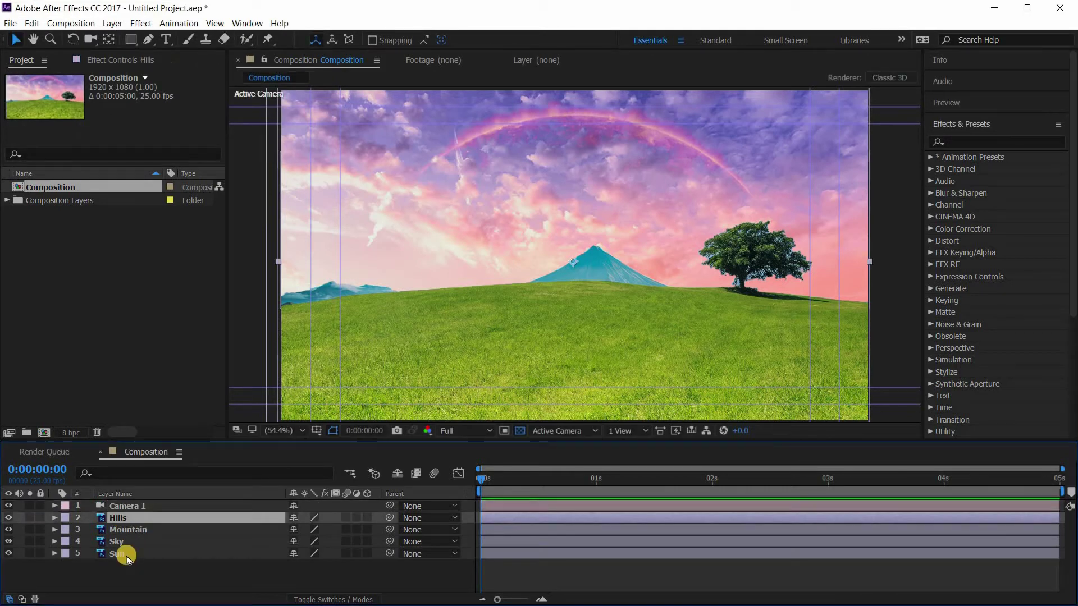
pyautogui.keyDown('shift'); pyautogui.click(127, 558); pyautogui.keyUp('shift')
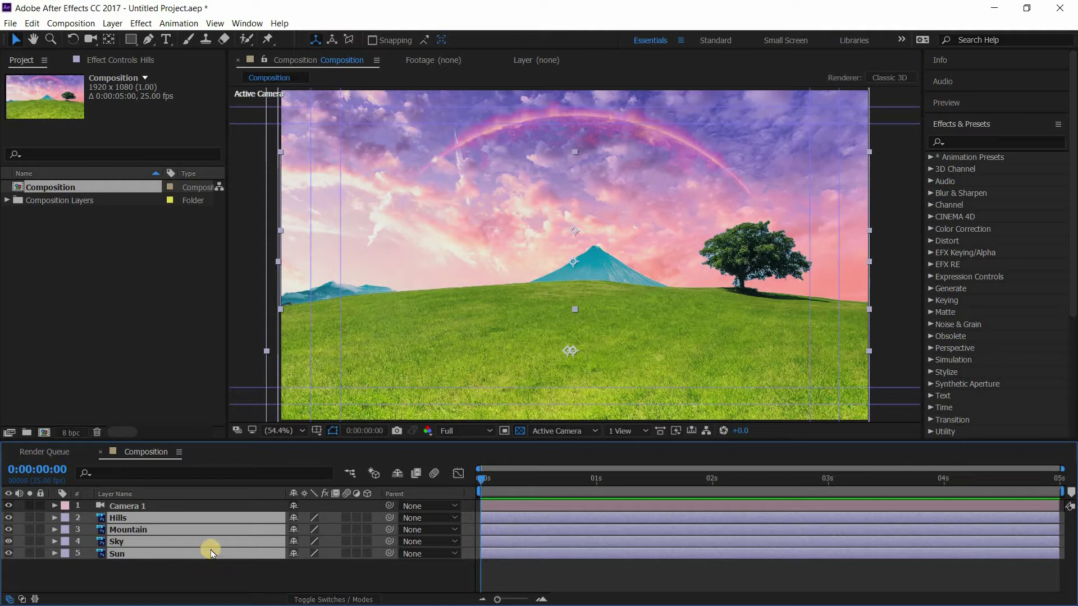
pyautogui.click(366, 519)
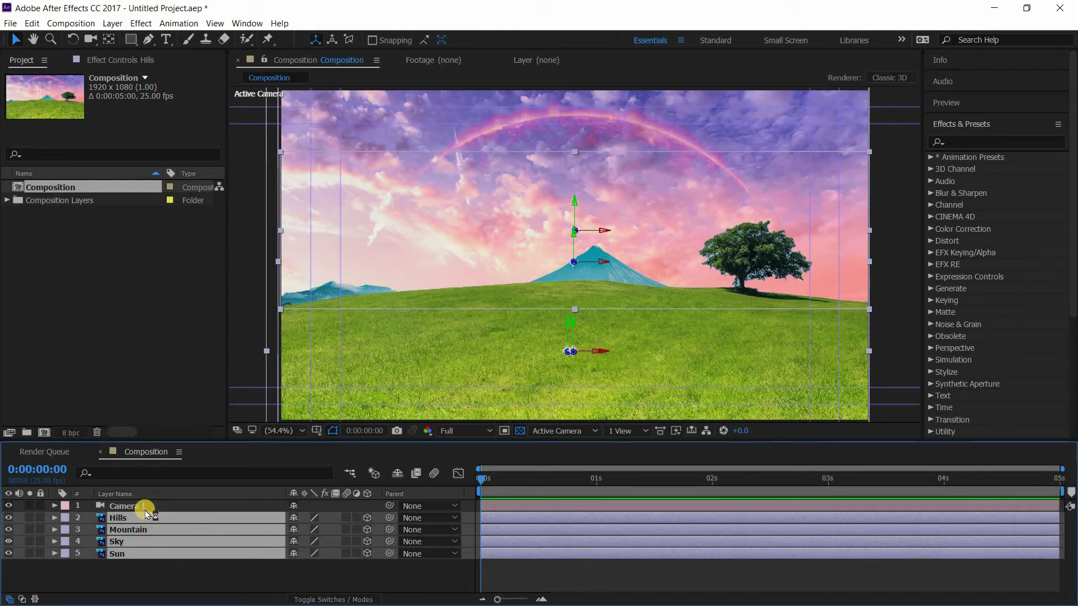
# Step: Show the Position property of the four image layers and set the Z position of Sun and Sky to 10000
pyautogui.press('p')
pyautogui.scroll(-1, 206, 527)
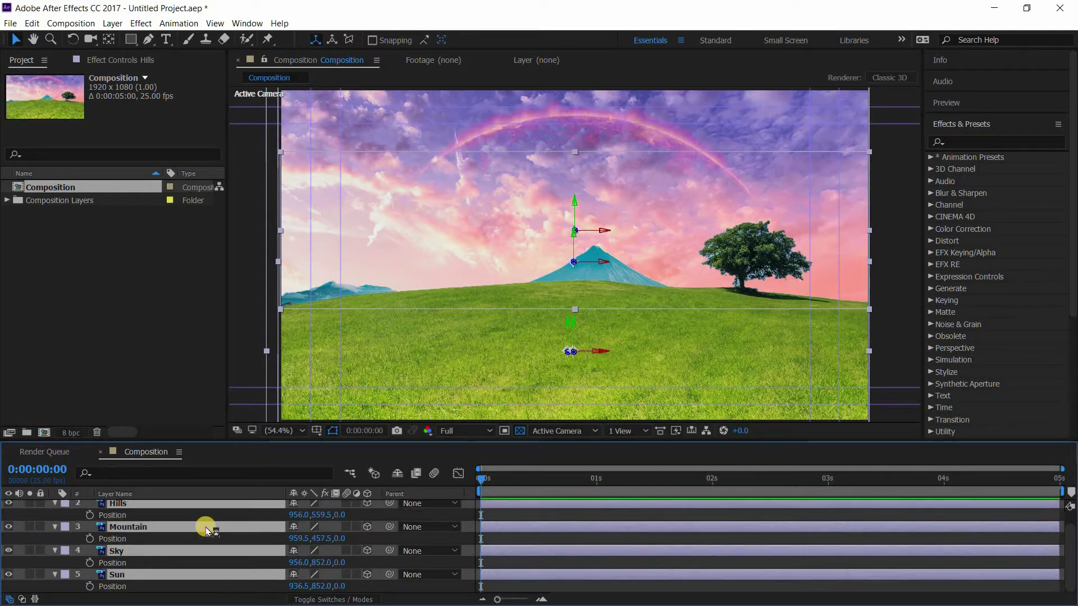
pyautogui.click(117, 573)
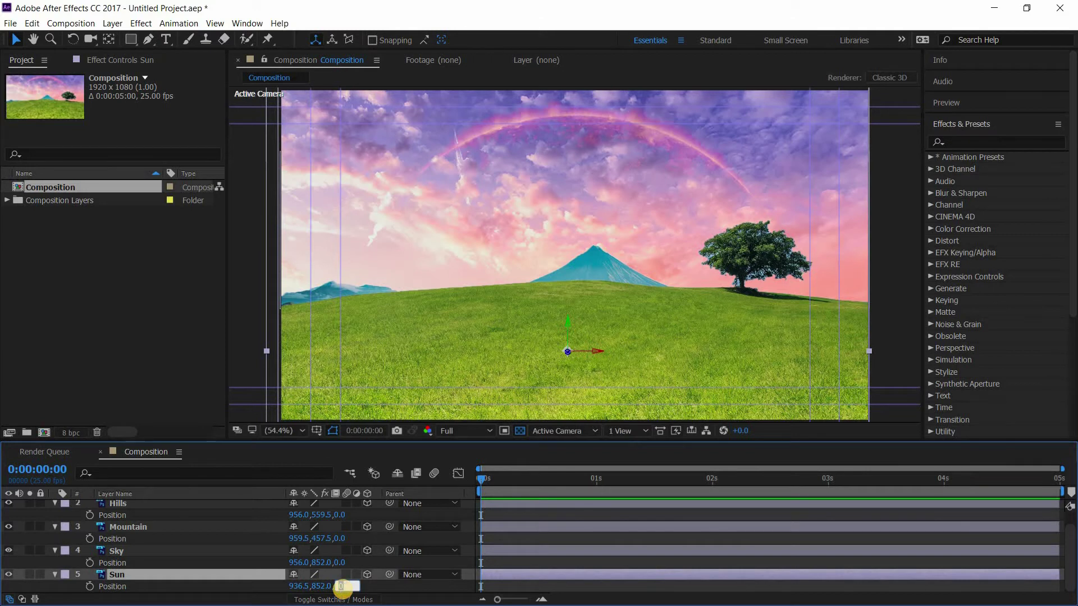
pyautogui.click(174, 550)
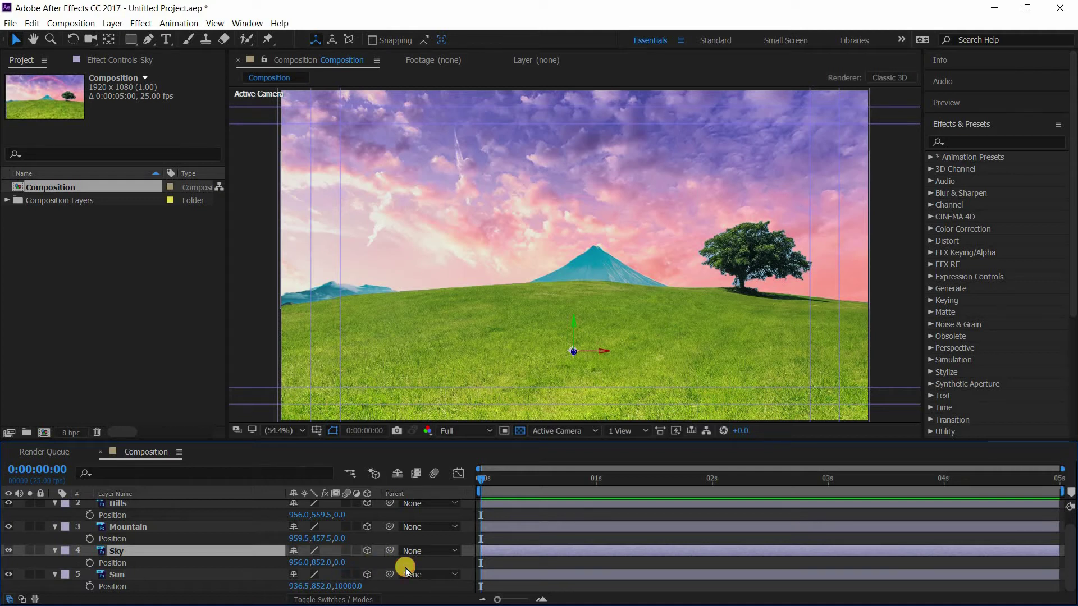
pyautogui.write('10000')
pyautogui.press('Return')
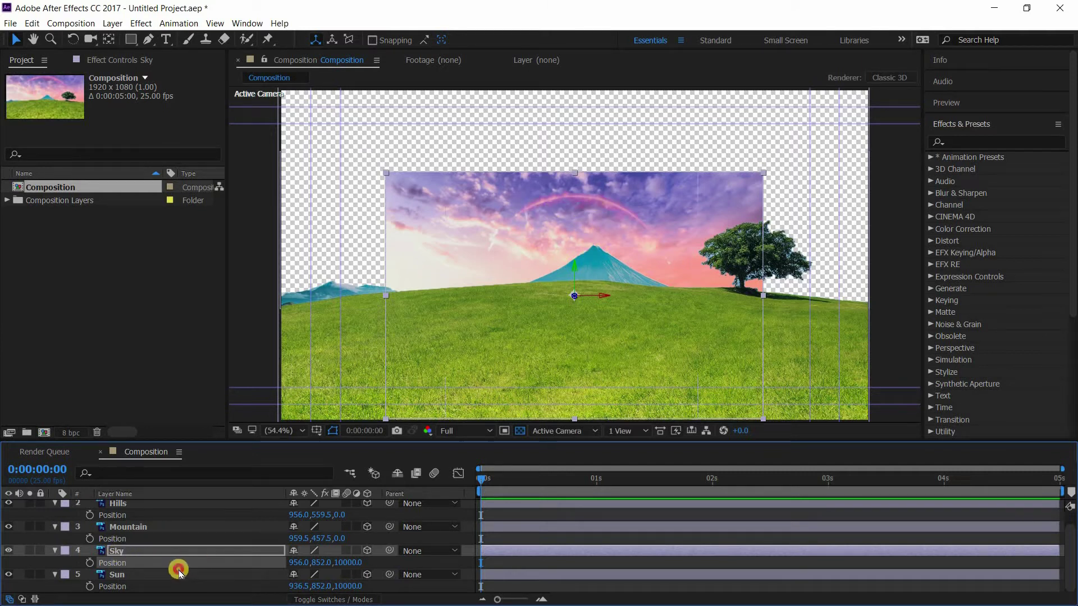
# Step: Push the Sun layer further back by setting its Z position to 12000
pyautogui.click(336, 575)
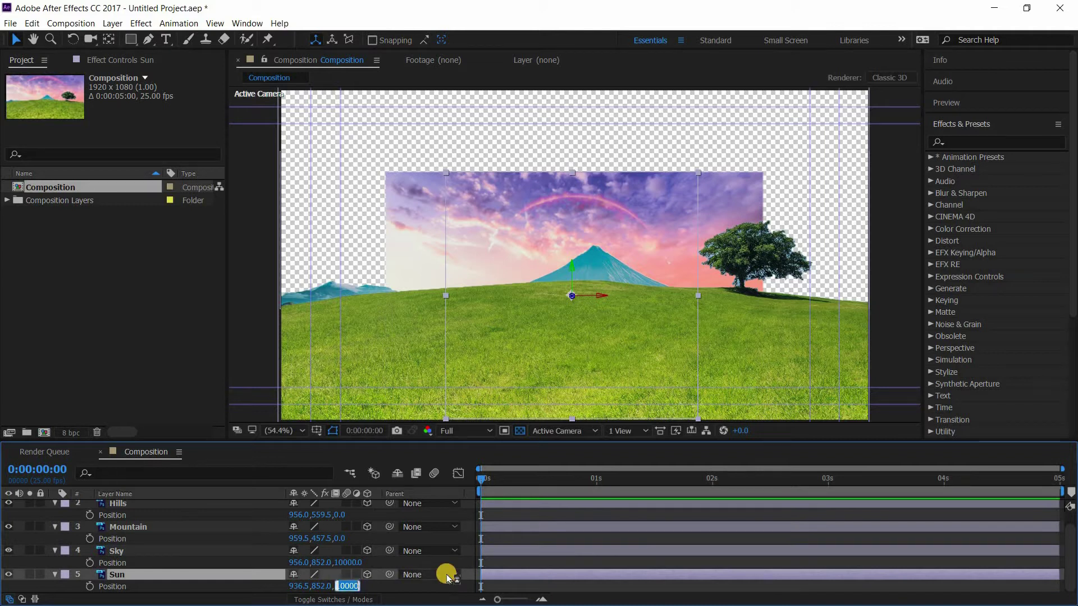
pyautogui.write('12000')
pyautogui.press('Return')
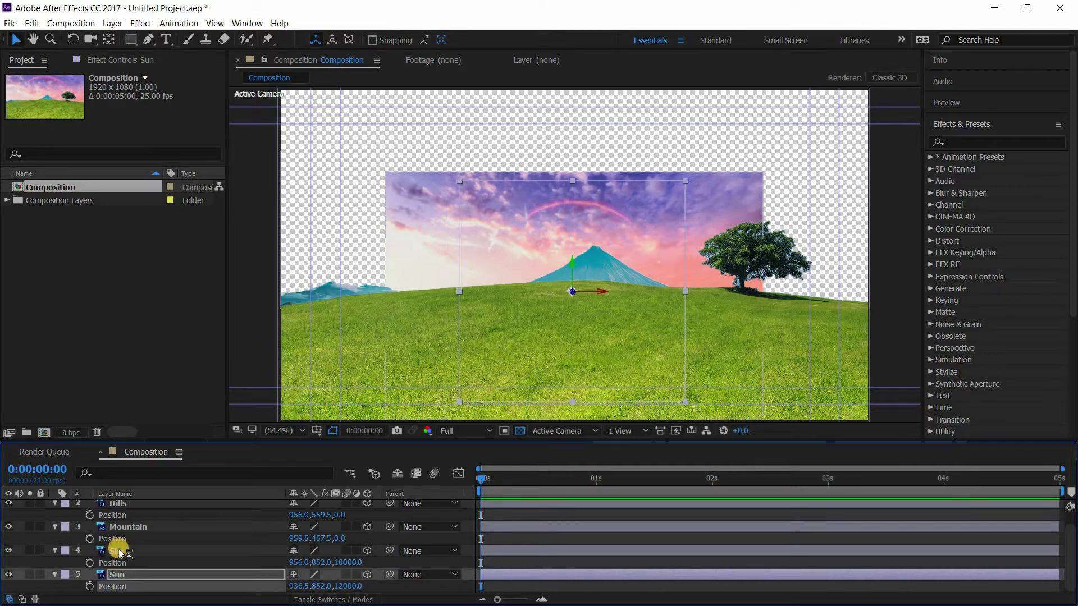
# Step: Scale the Sky and Sun layers together to 169% so the sky fills the frame
pyautogui.keyDown('ctrl'); pyautogui.click(120, 551); pyautogui.keyUp('ctrl')
pyautogui.press('s')
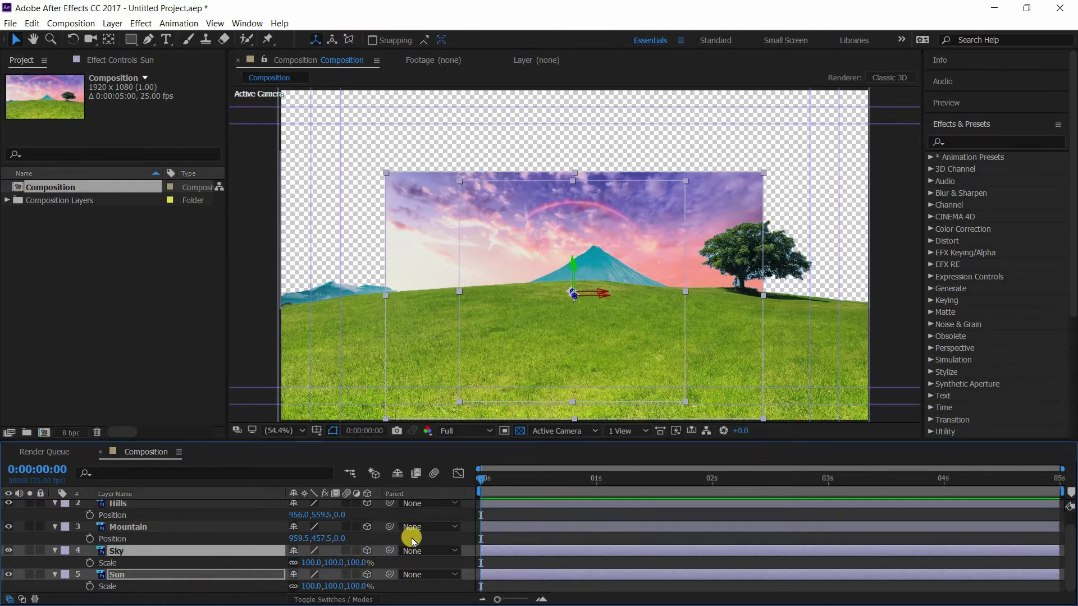
pyautogui.moveTo(368, 562); pyautogui.dragTo(408, 564)
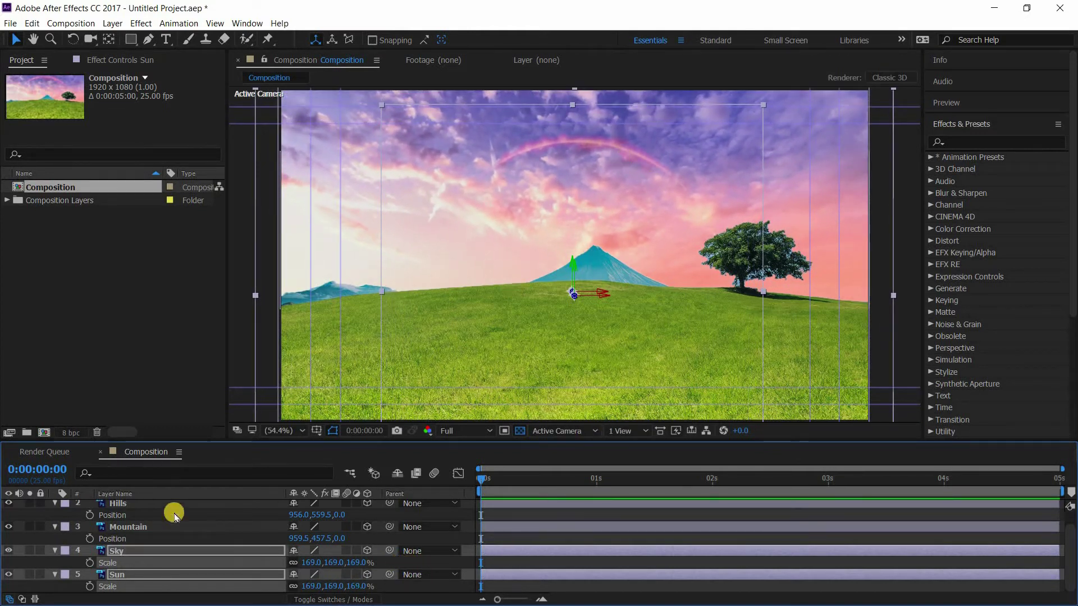
# Step: Enlarge only the Sun layer to a scale of 197%
pyautogui.click(146, 525)
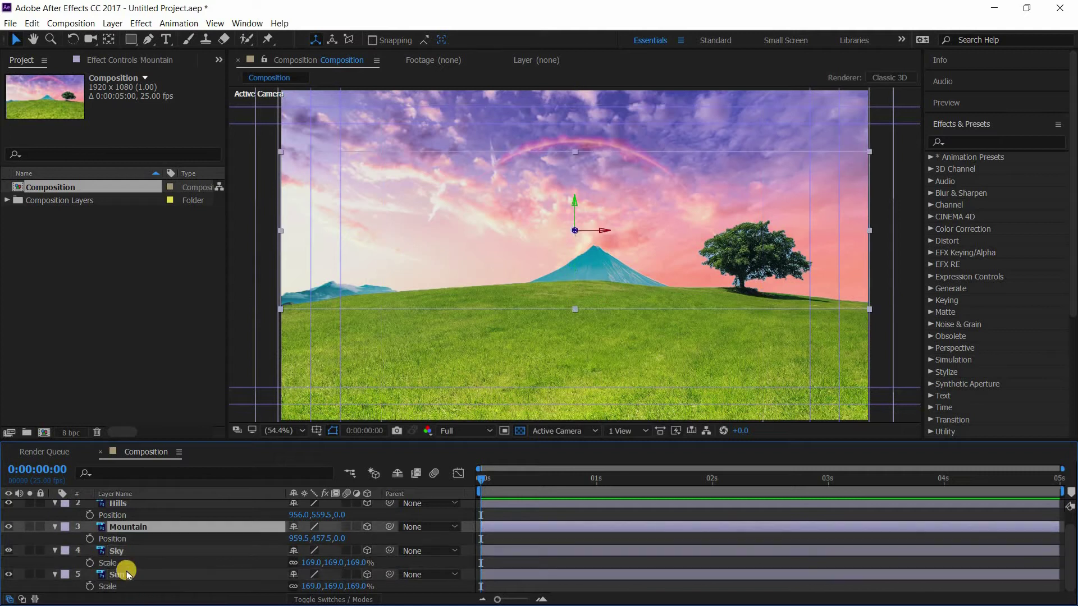
pyautogui.click(353, 575)
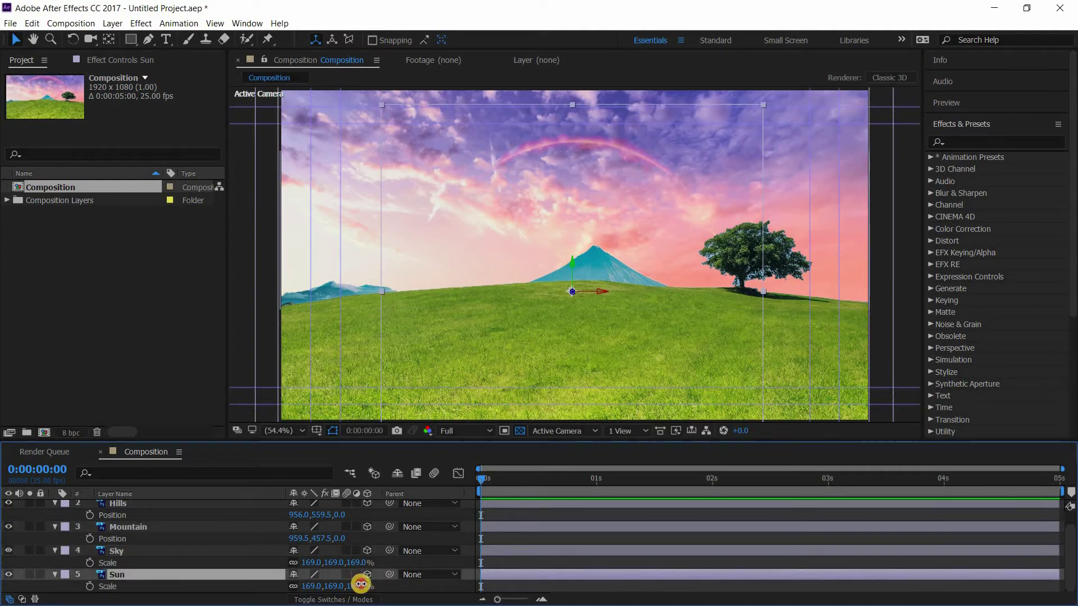
pyautogui.moveTo(361, 584); pyautogui.dragTo(372, 578)
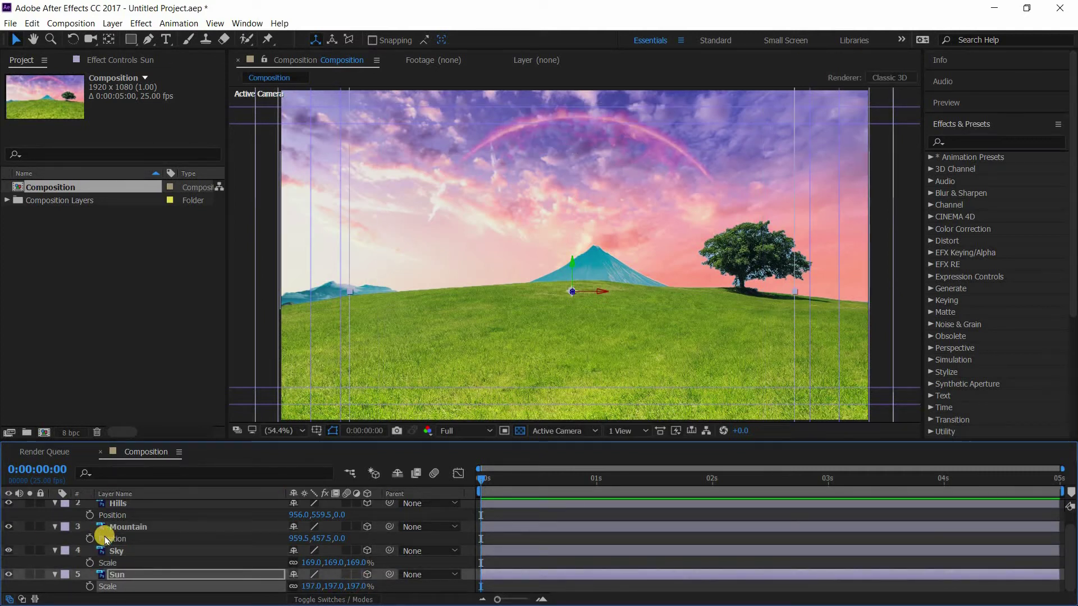
# Step: Set the Mountain layer's Z position to 5000
pyautogui.scroll(1, 107, 541)
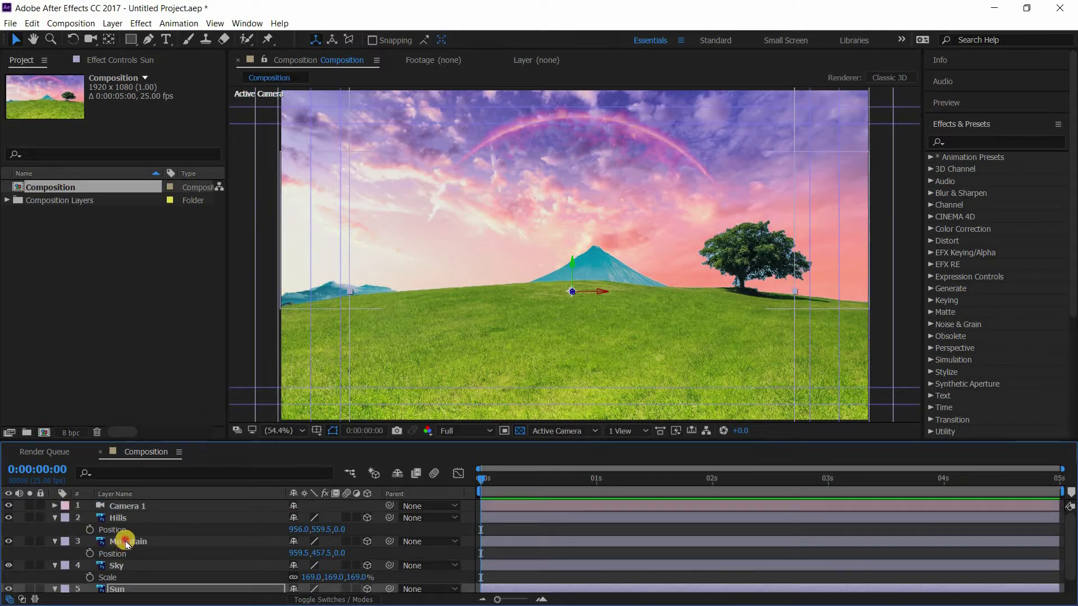
pyautogui.click(127, 542)
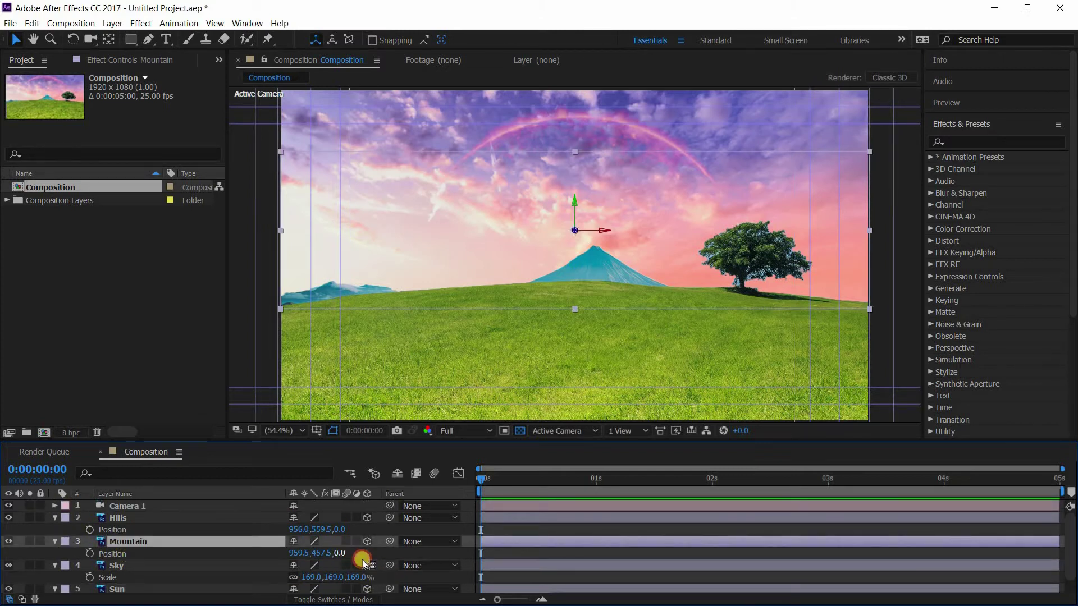
pyautogui.write('5000')
pyautogui.press('Return')
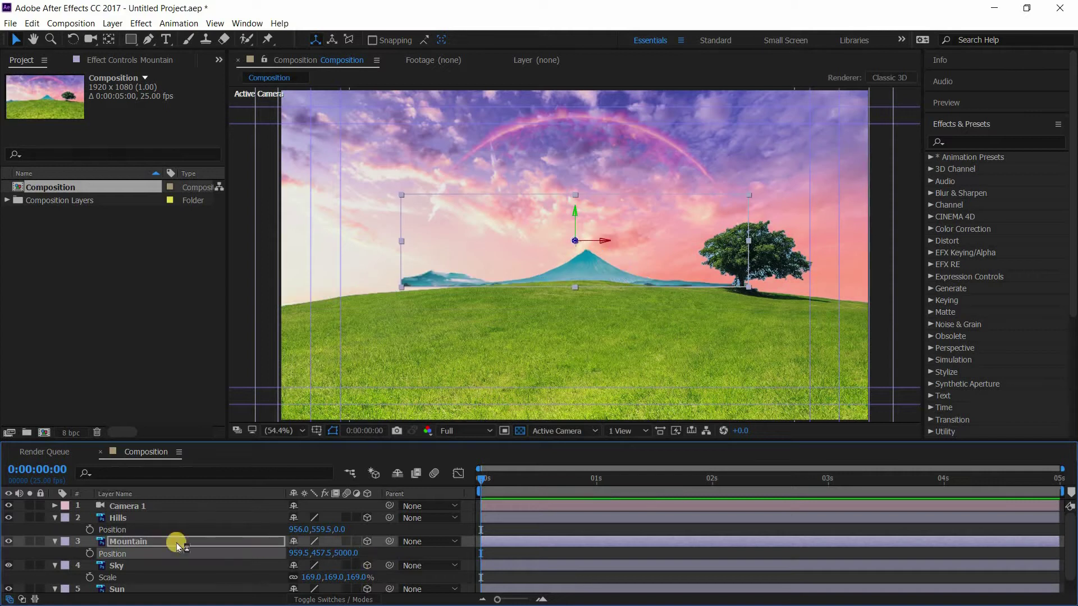
# Step: Scale the Mountain layer to 171% and raise it along Y until the peaks stand higher above the hills
pyautogui.press('s')
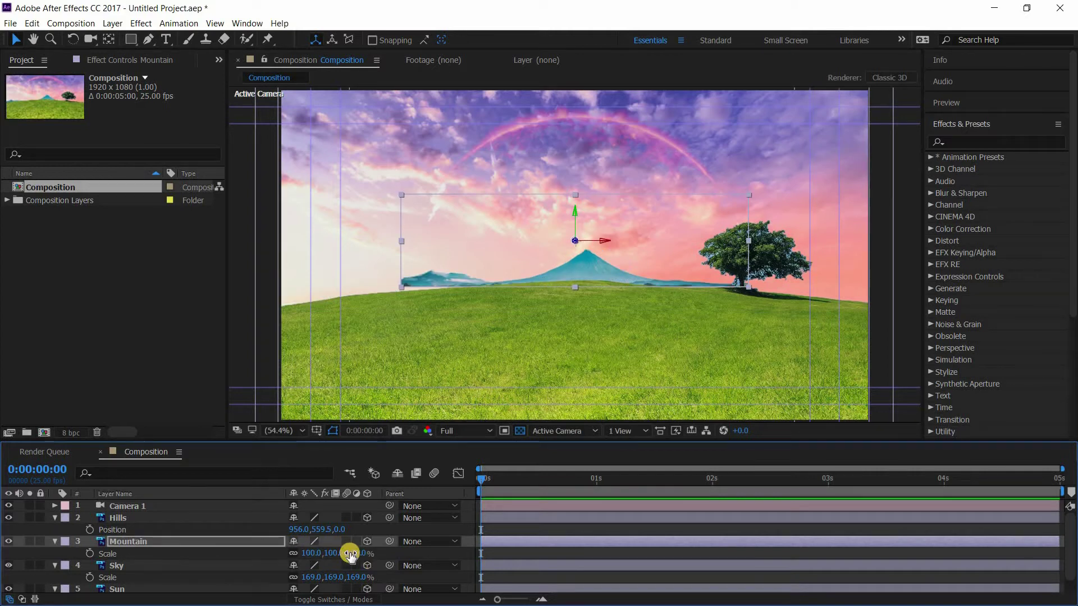
pyautogui.moveTo(376, 553); pyautogui.dragTo(403, 553)
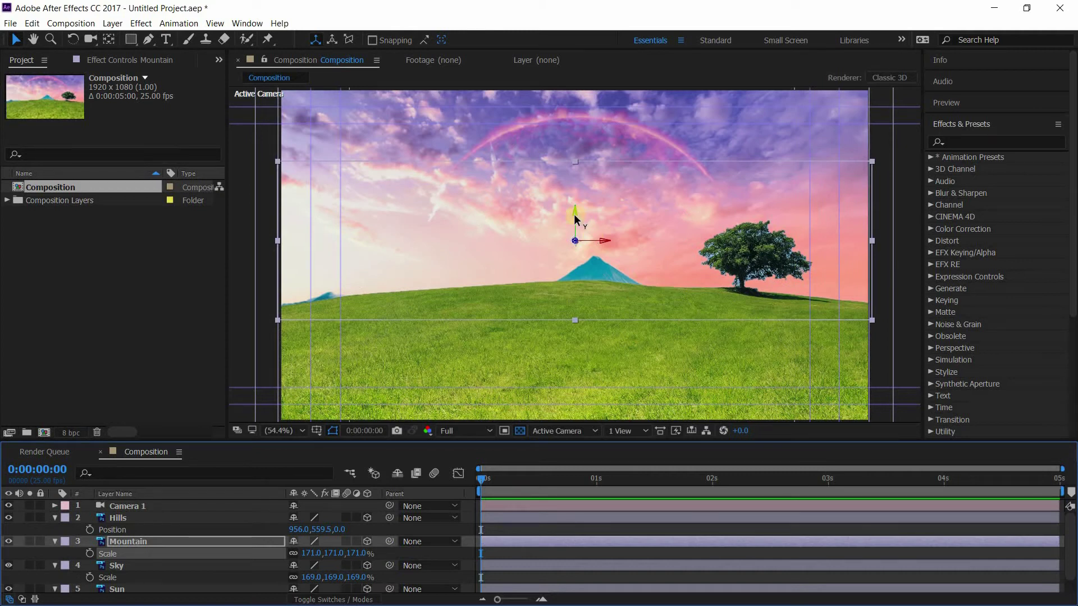
pyautogui.moveTo(574, 213); pyautogui.dragTo(574, 200)
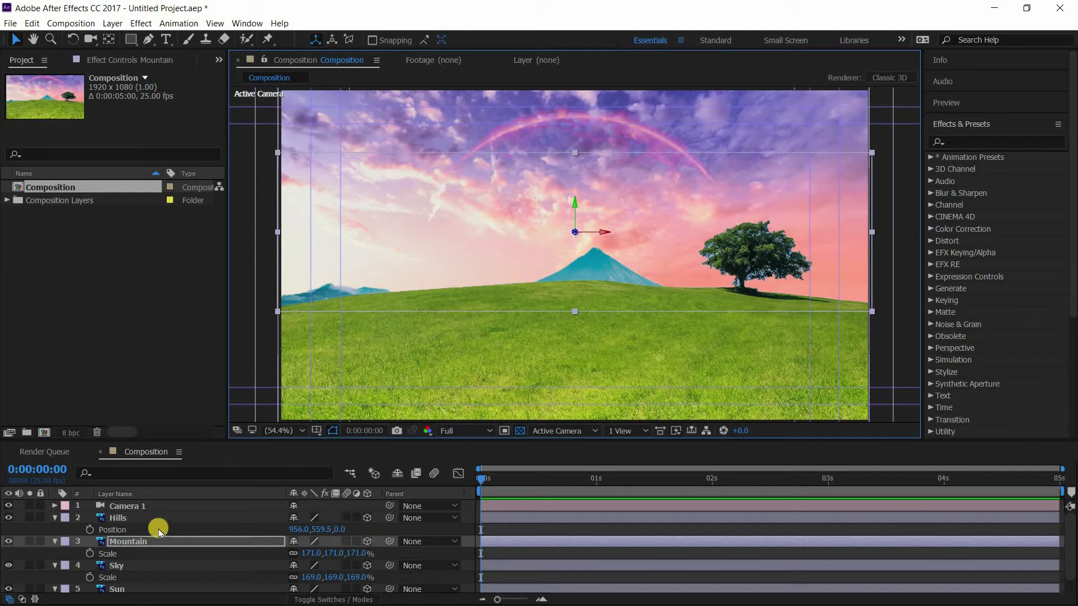
# Step: Test the parallax by moving Camera 1 along Z to -6779, and undo the move
pyautogui.click(135, 508)
pyautogui.press('p')
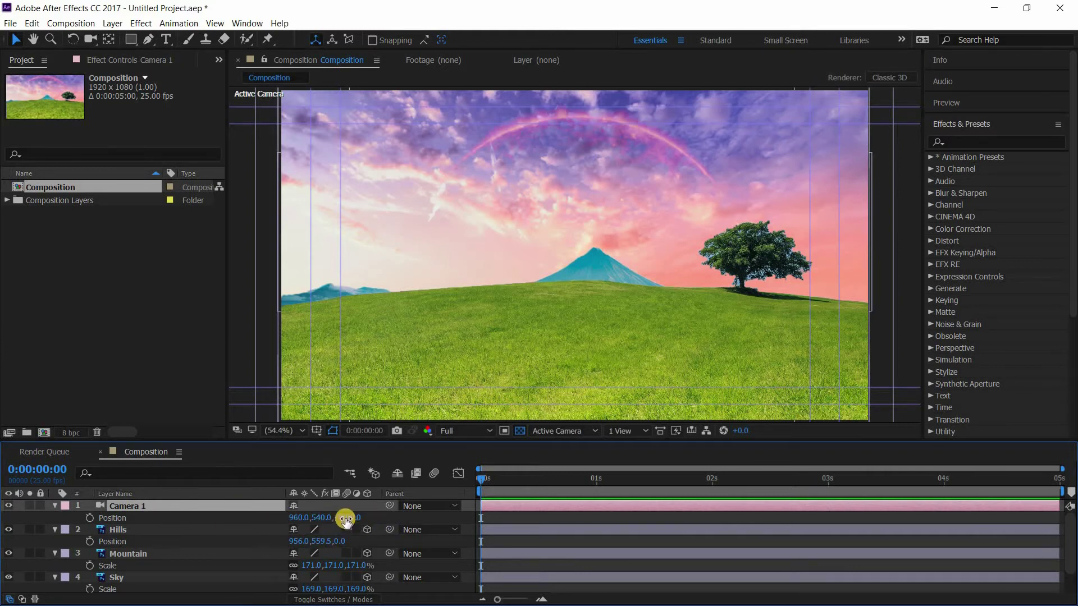
pyautogui.moveTo(344, 518)
pyautogui.mouseDown()
pyautogui.moveTo(479, 517)
pyautogui.moveTo(659, 538)
pyautogui.moveTo(637, 553)
pyautogui.mouseUp()
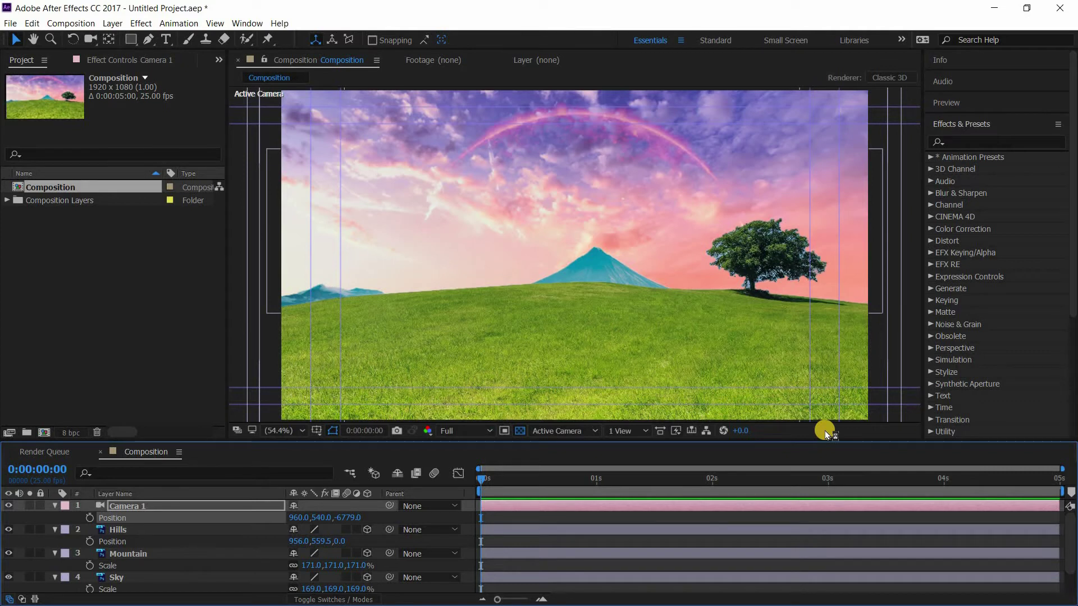
pyautogui.hotkey('ctrl', 'z')
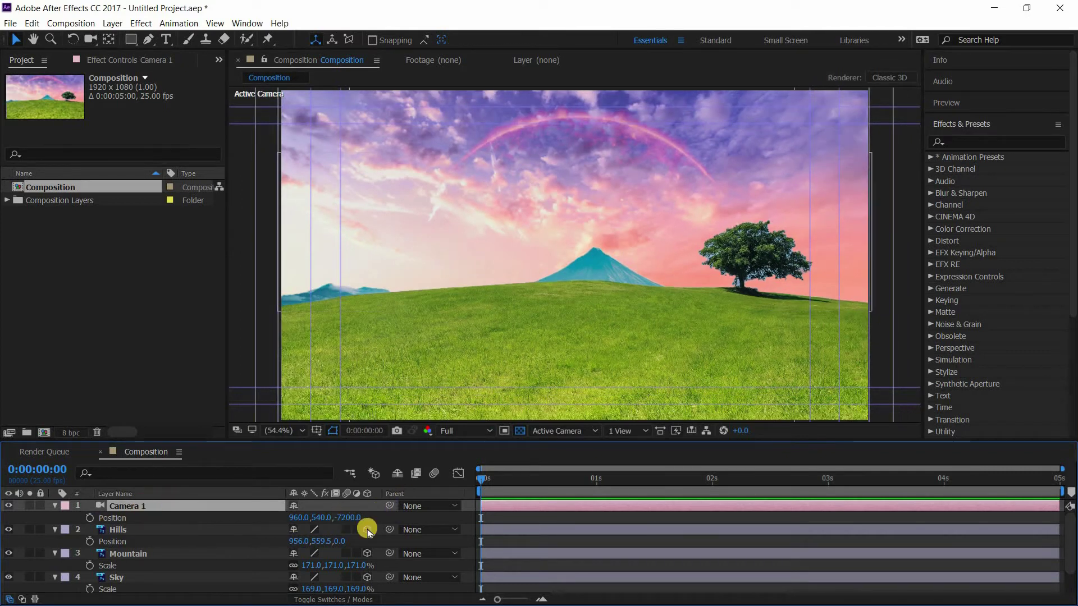
# Step: Expand Camera 1's Camera Options and toggle its Depth of Field setting, leaving it on
pyautogui.click(54, 505)
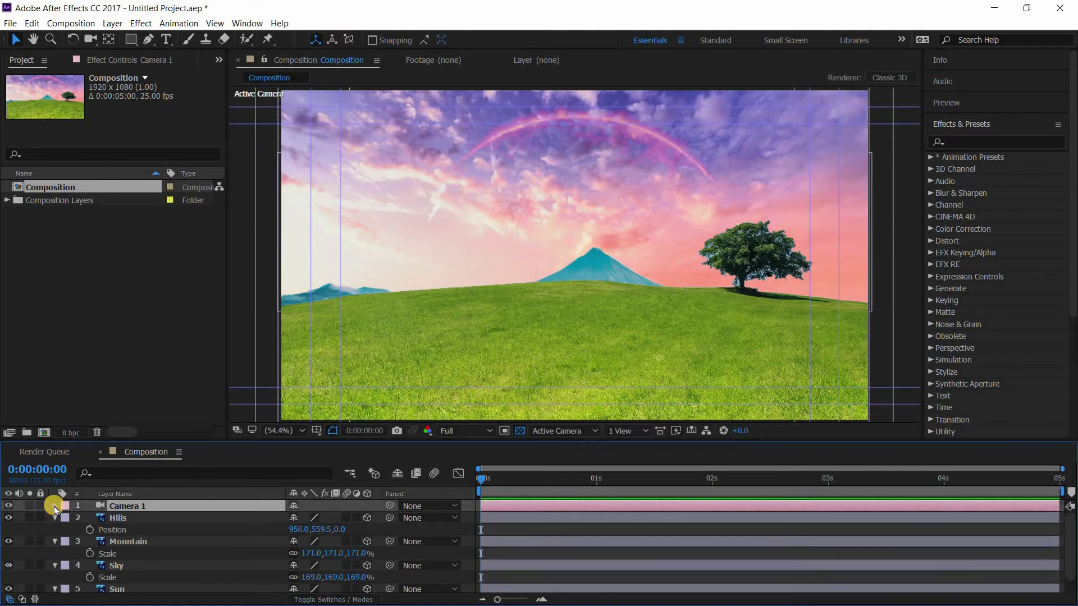
pyautogui.click(55, 506)
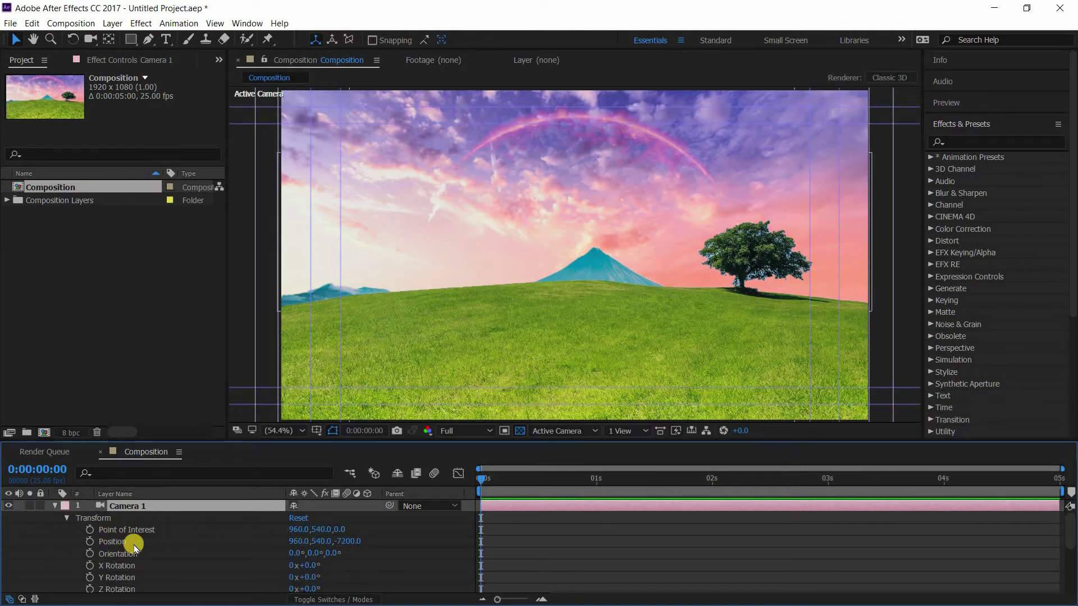
pyautogui.scroll(-2, 170, 557)
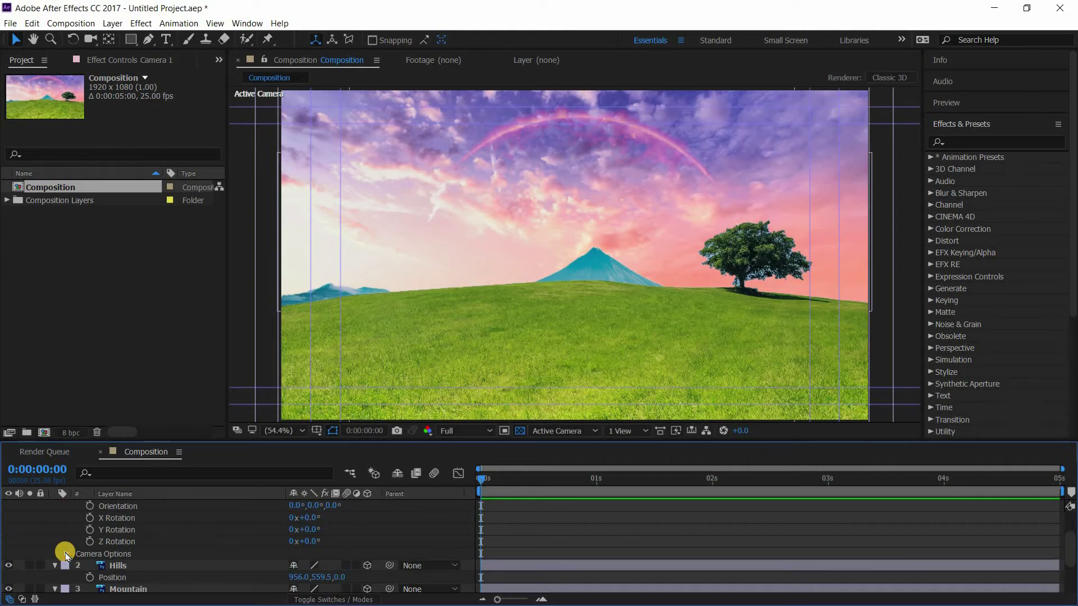
pyautogui.click(66, 554)
pyautogui.scroll(-2, 188, 538)
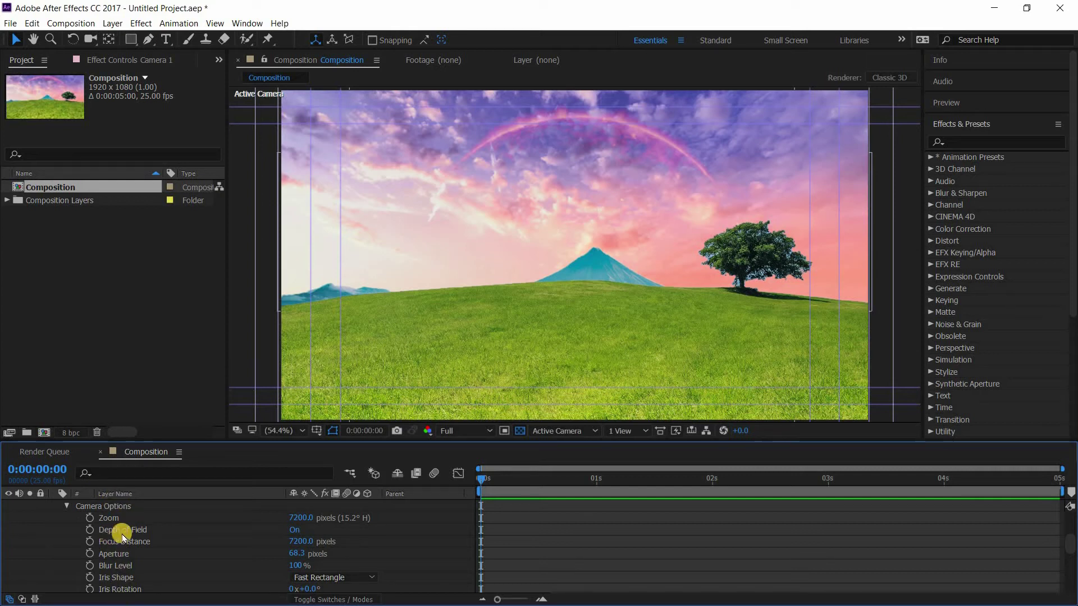
pyautogui.click(295, 529)
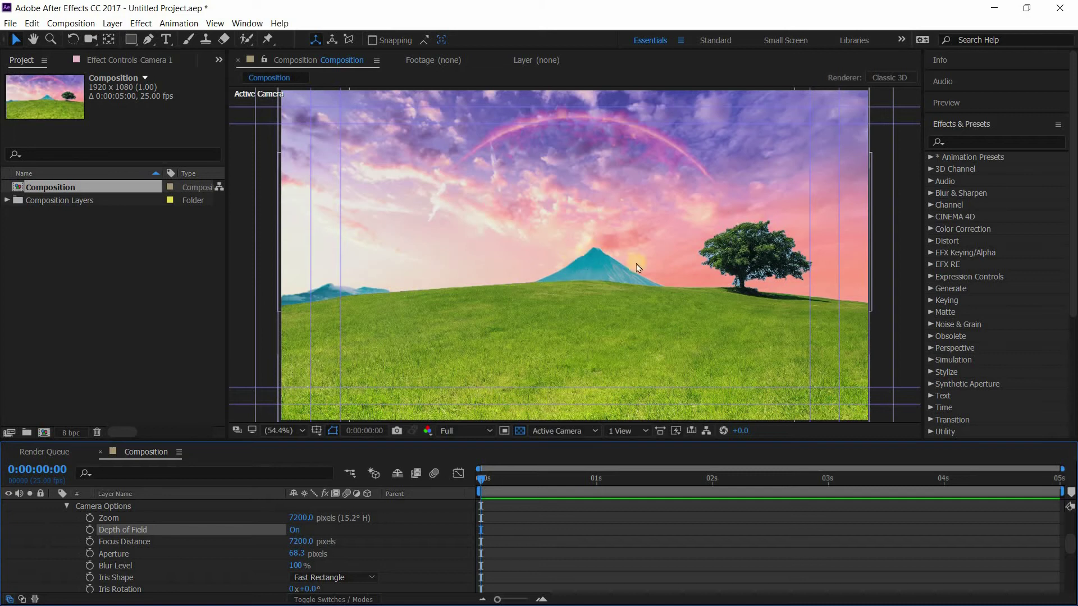
pyautogui.click(294, 529)
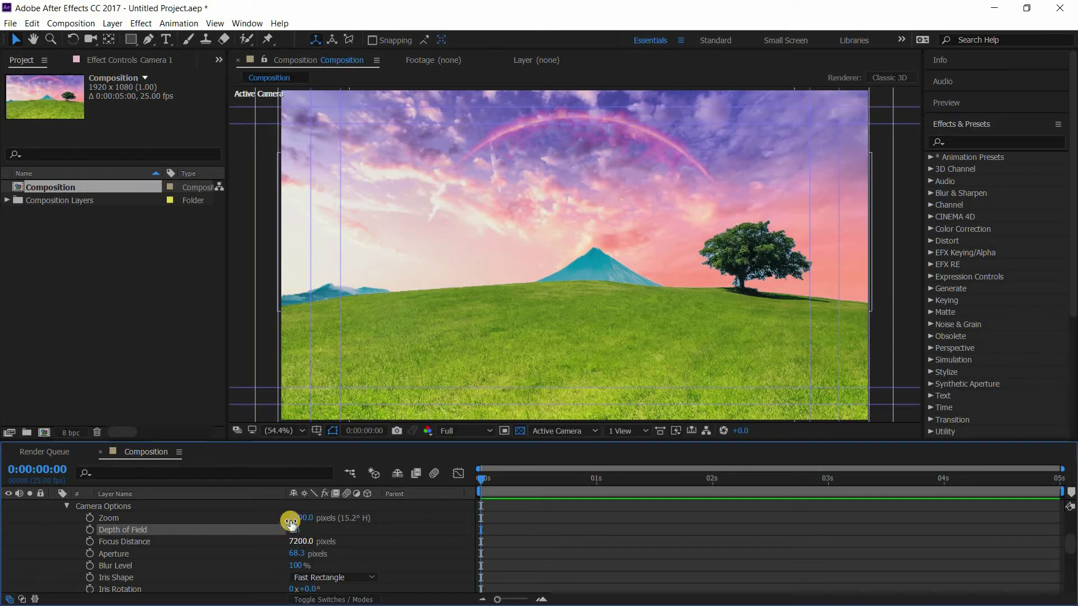
# Step: Raise Camera 1's Aperture to 328.3 pixels
pyautogui.click(292, 540)
pyautogui.click(297, 542)
pyautogui.moveTo(295, 554); pyautogui.dragTo(482, 548)
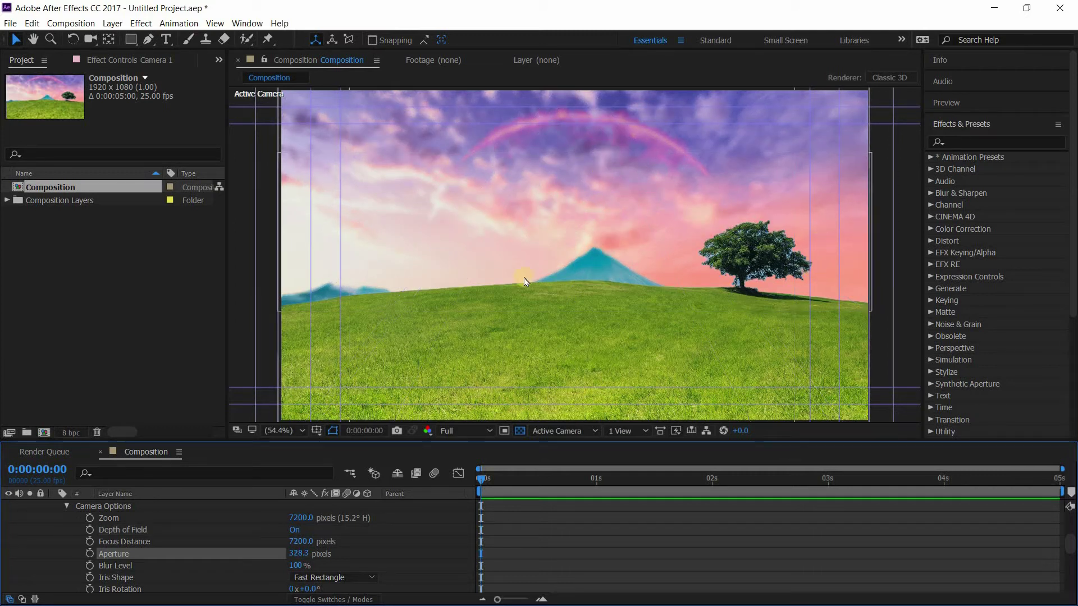
# Step: Examine the tree, hill edge and mountain slope up close to compare their sharpness and blur
pyautogui.press('z')
pyautogui.click(679, 296)
pyautogui.click(660, 254)
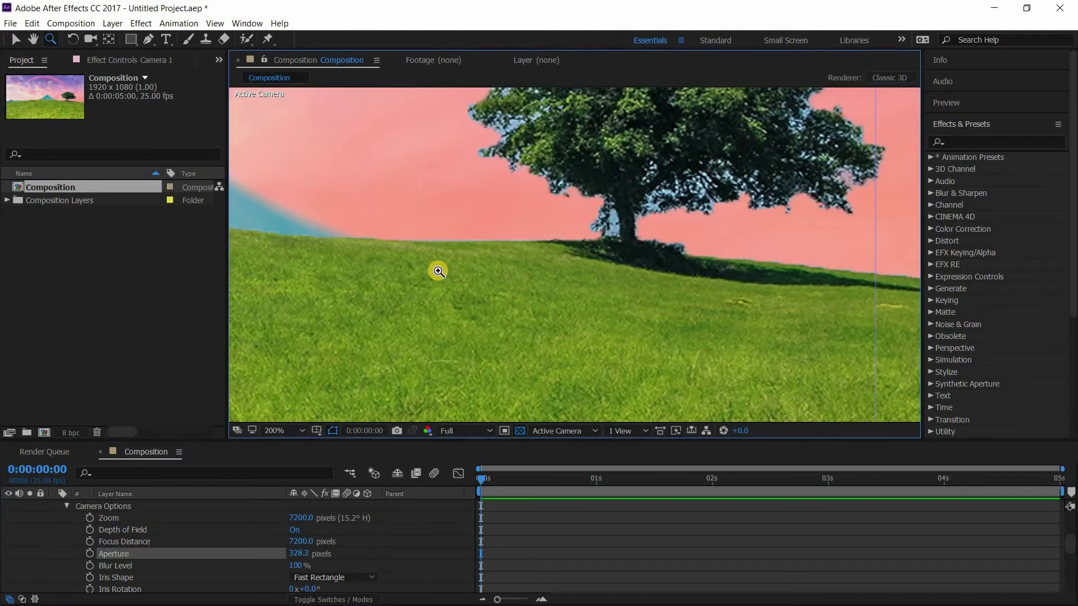
pyautogui.press('h')
pyautogui.moveTo(405, 269); pyautogui.dragTo(743, 397)
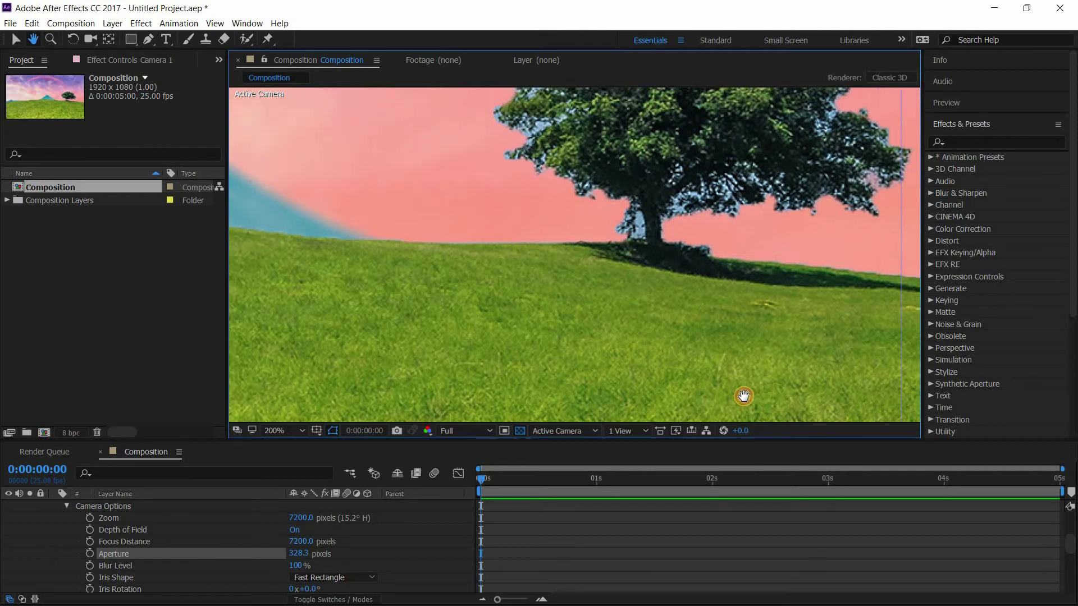
pyautogui.moveTo(715, 202); pyautogui.dragTo(600, 250)
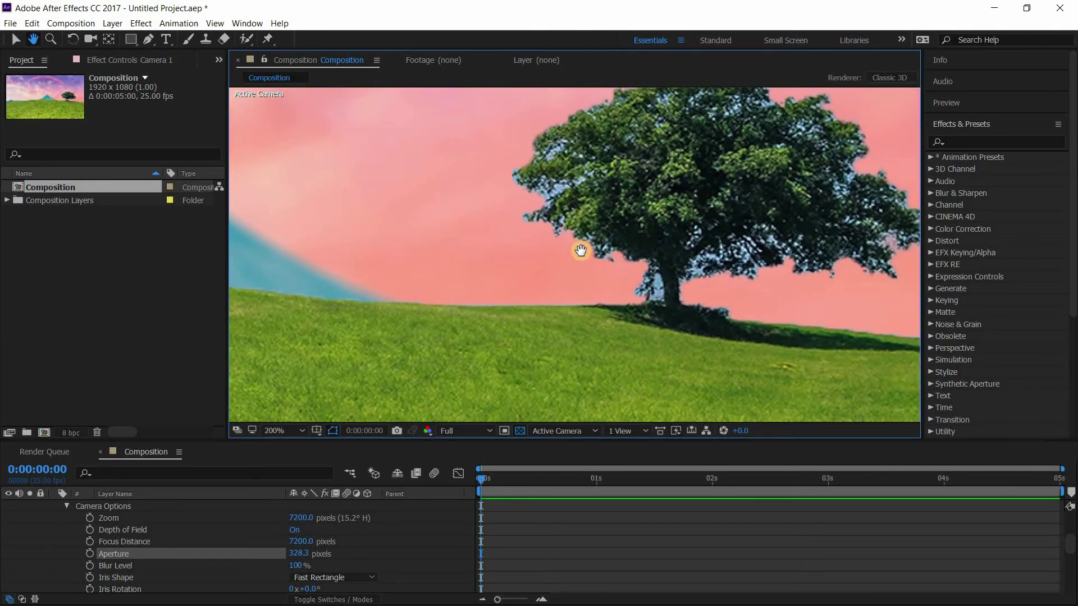
pyautogui.scroll(-2, 581, 251)
pyautogui.scroll(-1, 616, 298)
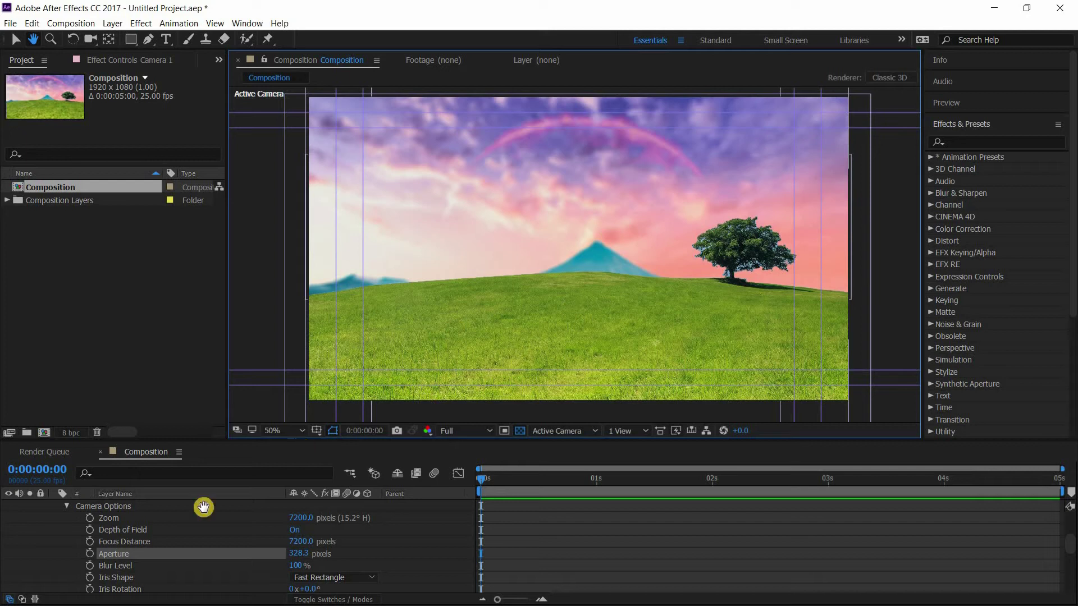
# Step: Increase Camera 1's Aperture to 486.3 pixels and review the available Iris Shape options without changing the shape
pyautogui.moveTo(299, 553); pyautogui.dragTo(270, 556)
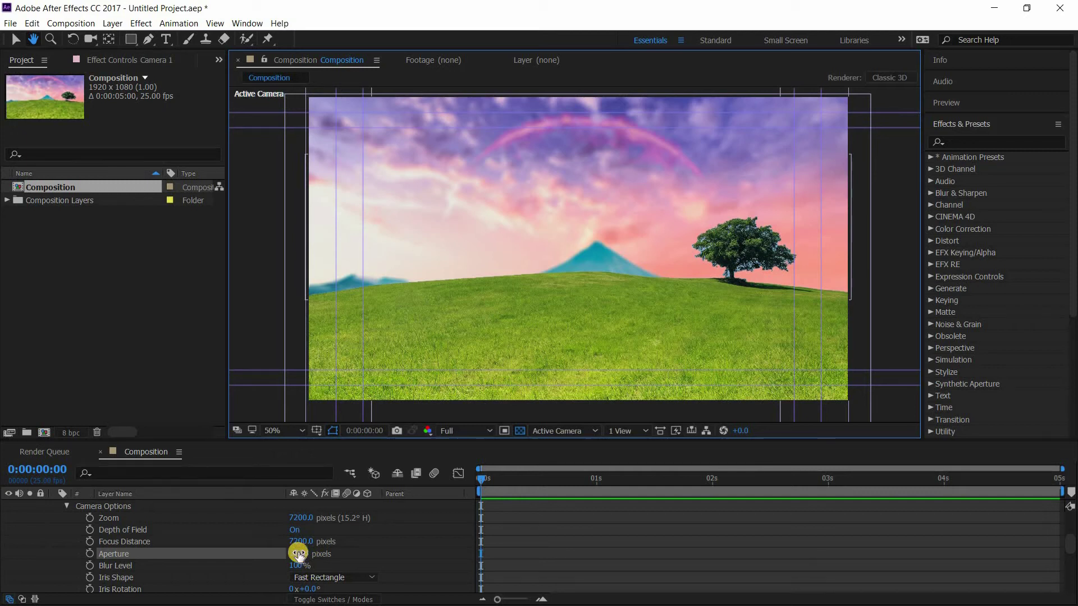
pyautogui.press('v')
pyautogui.moveTo(304, 551); pyautogui.dragTo(459, 531)
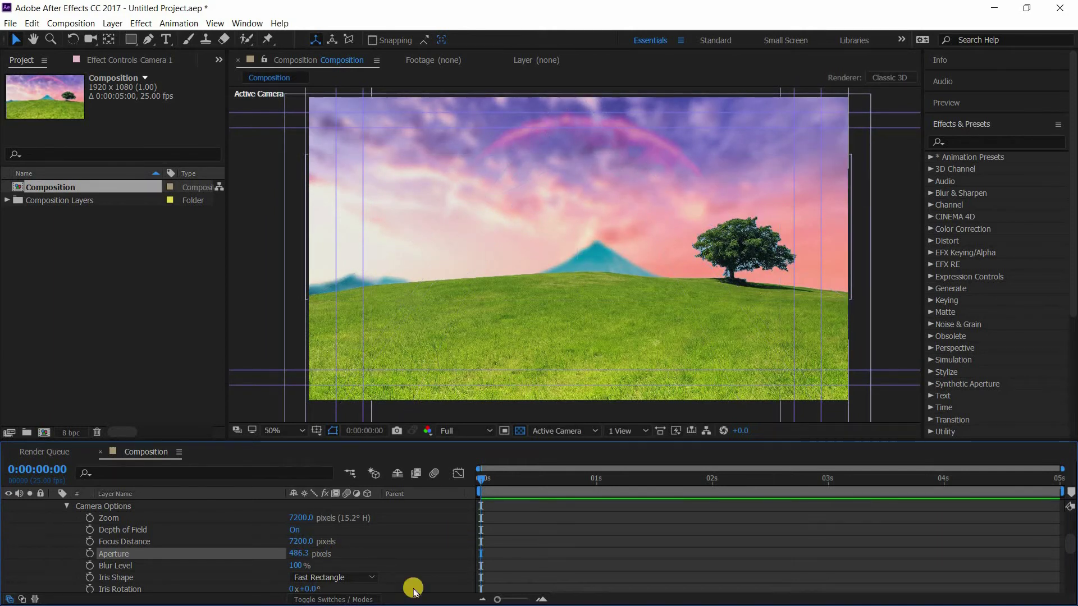
pyautogui.click(357, 579)
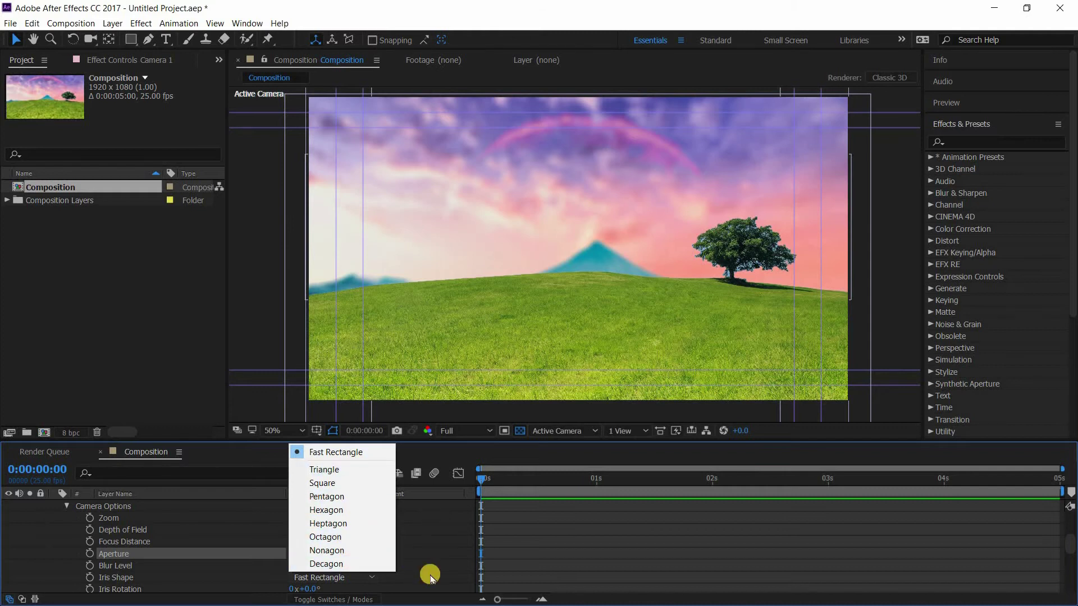
pyautogui.click(451, 534)
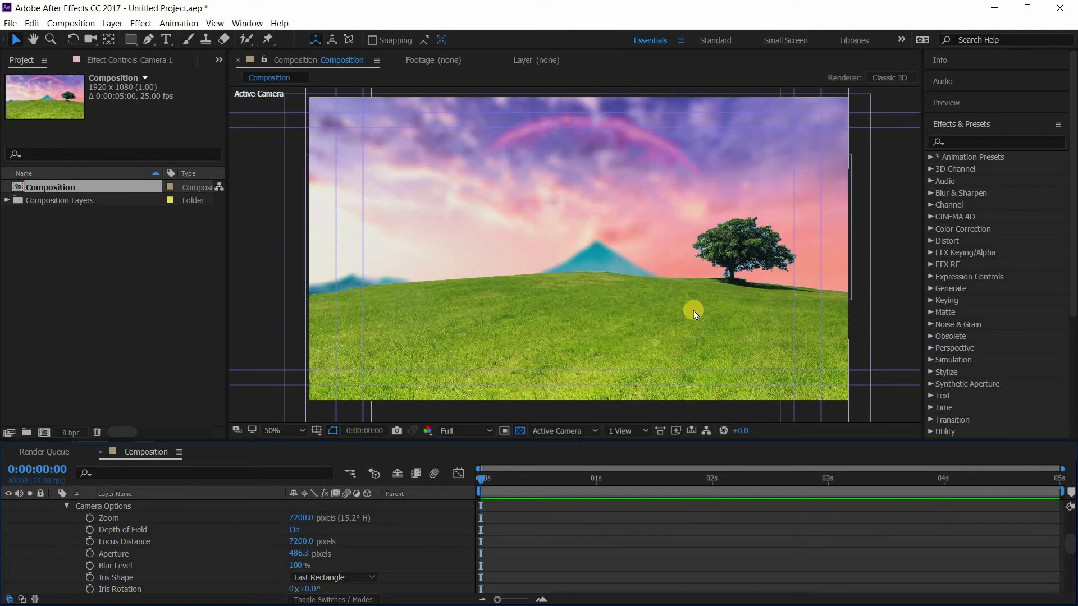
# Step: Examine the mountain's peak at 1600% magnification and compare its edge with Depth of Field off and on
pyautogui.press('z')
pyautogui.click(554, 254)
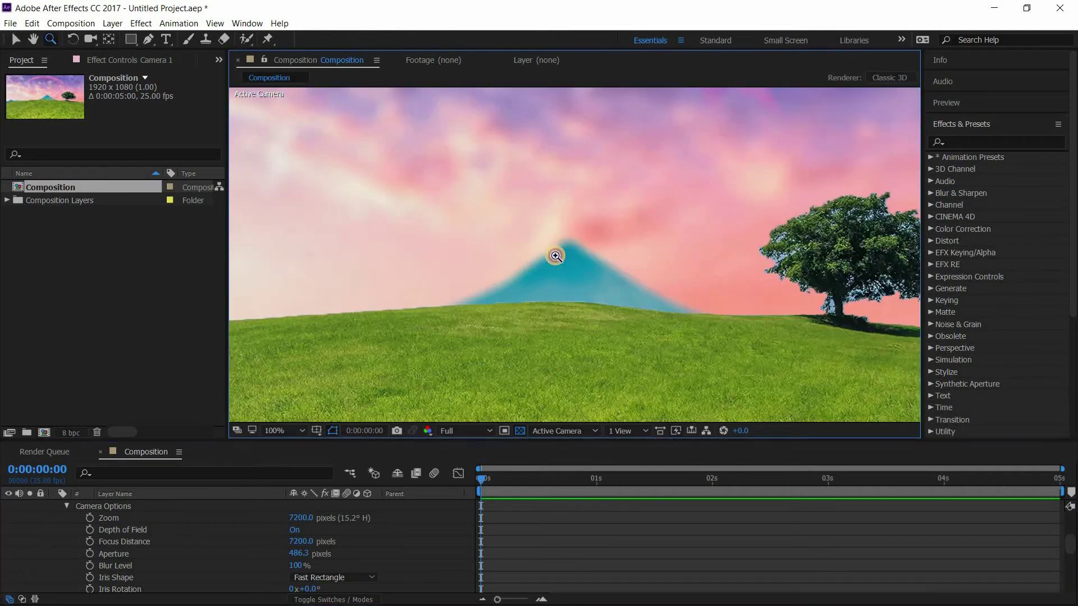
pyautogui.click(630, 288)
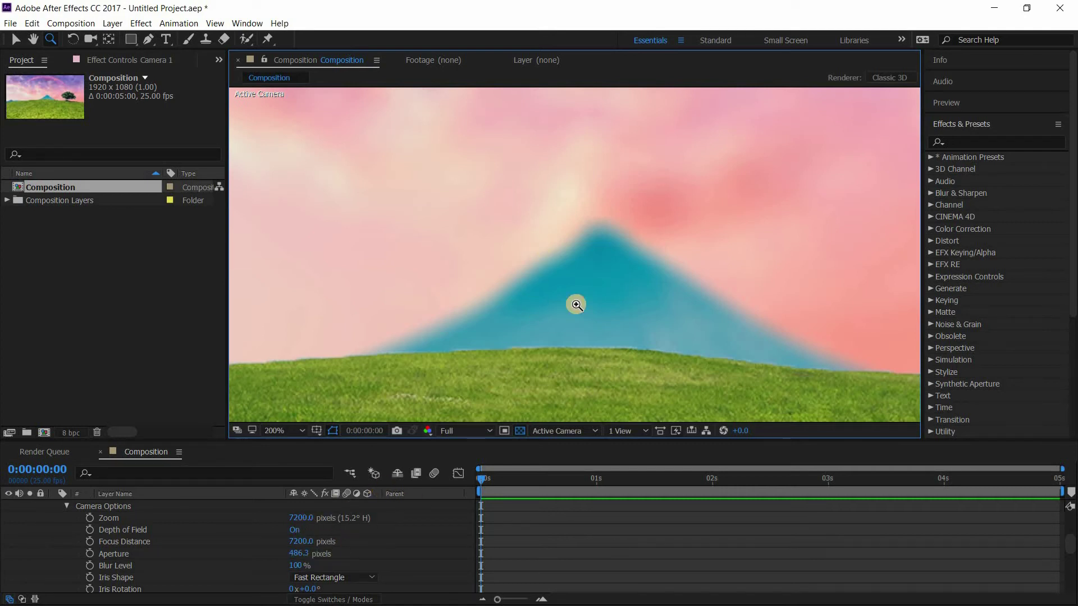
pyautogui.moveTo(547, 267); pyautogui.dragTo(619, 195)
pyautogui.moveTo(736, 304); pyautogui.dragTo(718, 139)
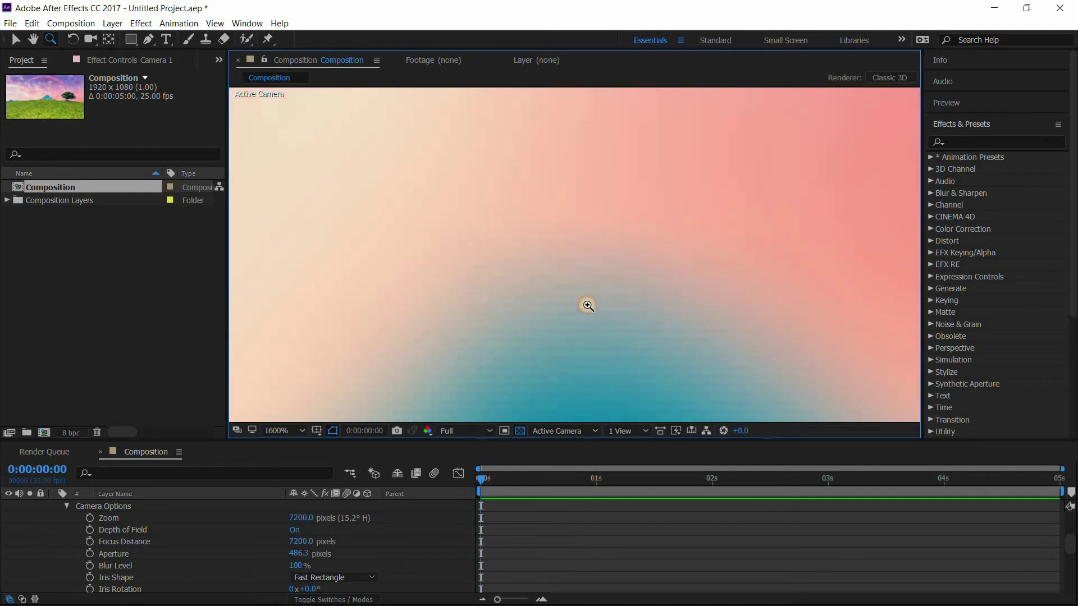
pyautogui.moveTo(527, 198); pyautogui.dragTo(713, 336)
pyautogui.click(293, 531)
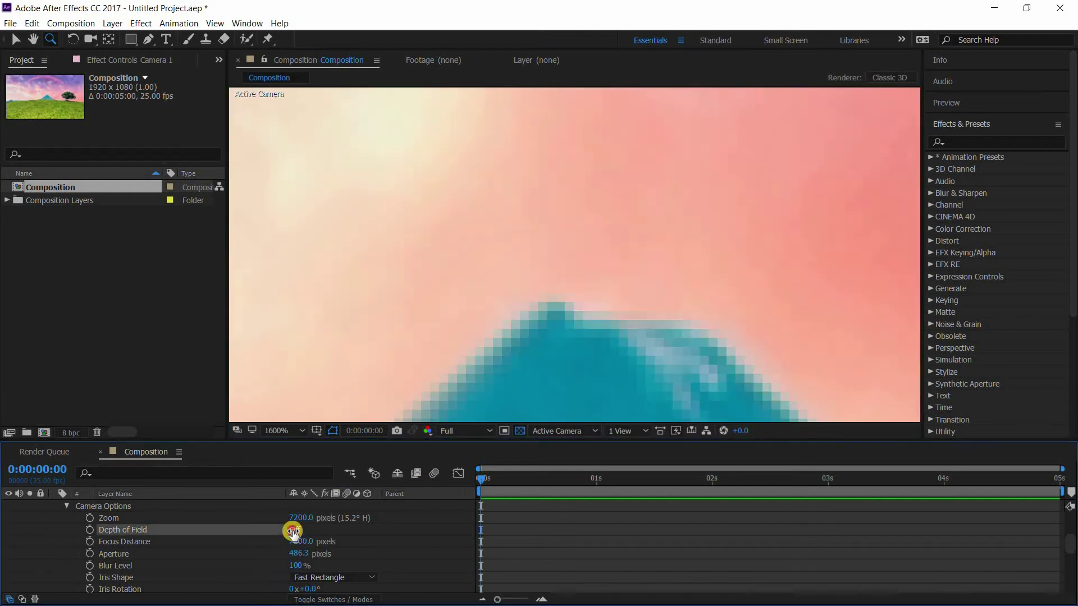
pyautogui.click(293, 531)
pyautogui.click(292, 531)
pyautogui.click(292, 531)
pyautogui.click(292, 531)
pyautogui.press('h')
pyautogui.moveTo(586, 230); pyautogui.dragTo(587, 132)
pyautogui.moveTo(463, 385); pyautogui.dragTo(462, 348)
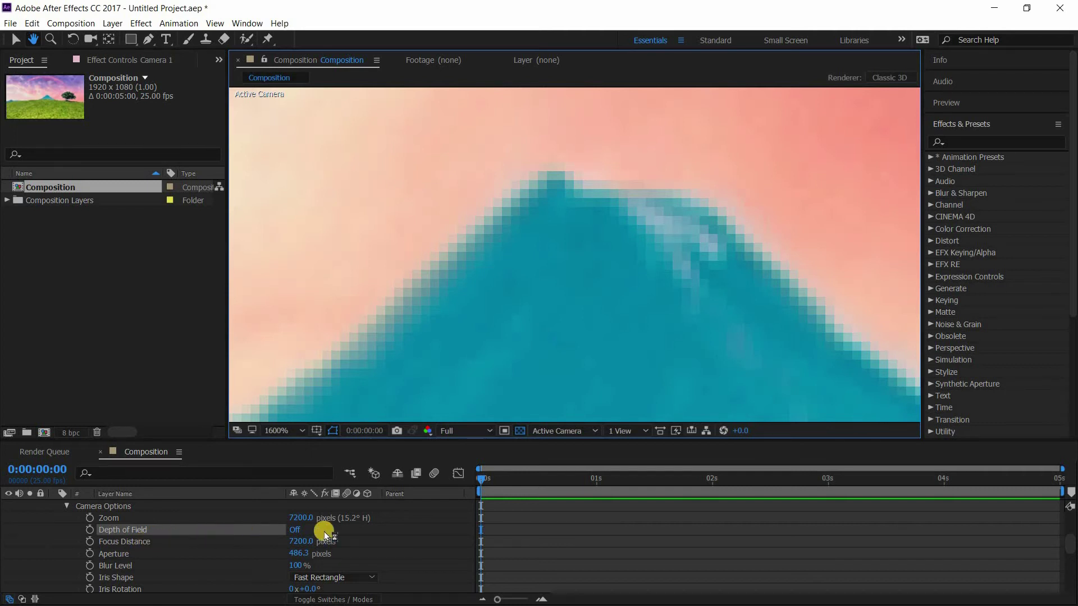
pyautogui.click(294, 529)
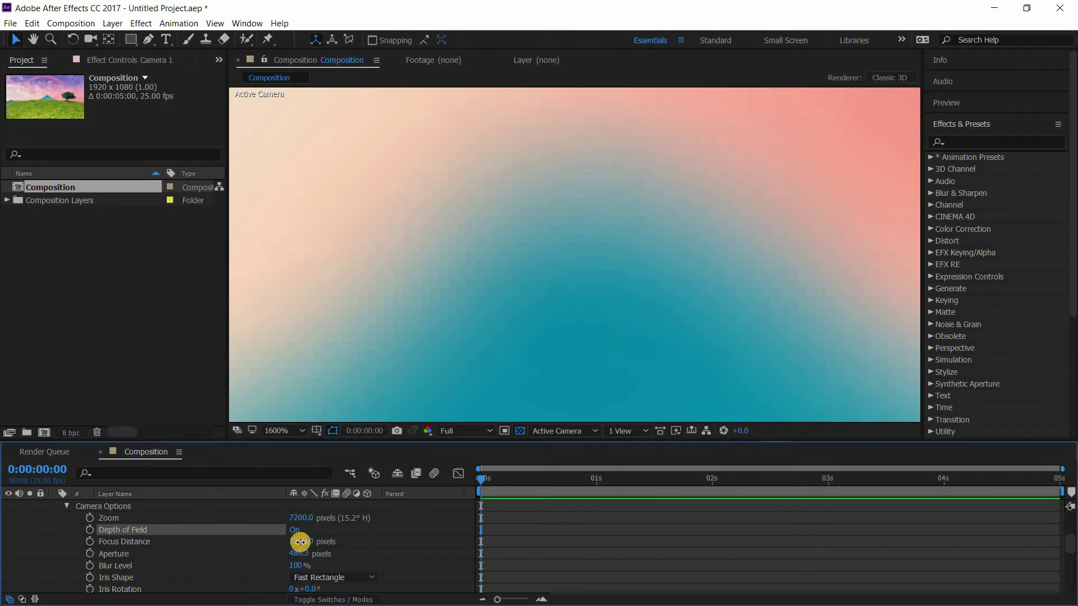
# Step: Focus Camera 1 on the mountain with a Focus Distance of 12003 pixels, comparing against Depth of Field off, and fit the whole frame in view
pyautogui.moveTo(300, 542)
pyautogui.mouseDown()
pyautogui.moveTo(2, 602)
pyautogui.moveTo(804, 555)
pyautogui.moveTo(290, 541)
pyautogui.moveTo(449, 561)
pyautogui.moveTo(289, 543)
pyautogui.moveTo(313, 544)
pyautogui.moveTo(300, 546)
pyautogui.moveTo(309, 514)
pyautogui.moveTo(293, 528)
pyautogui.mouseUp()
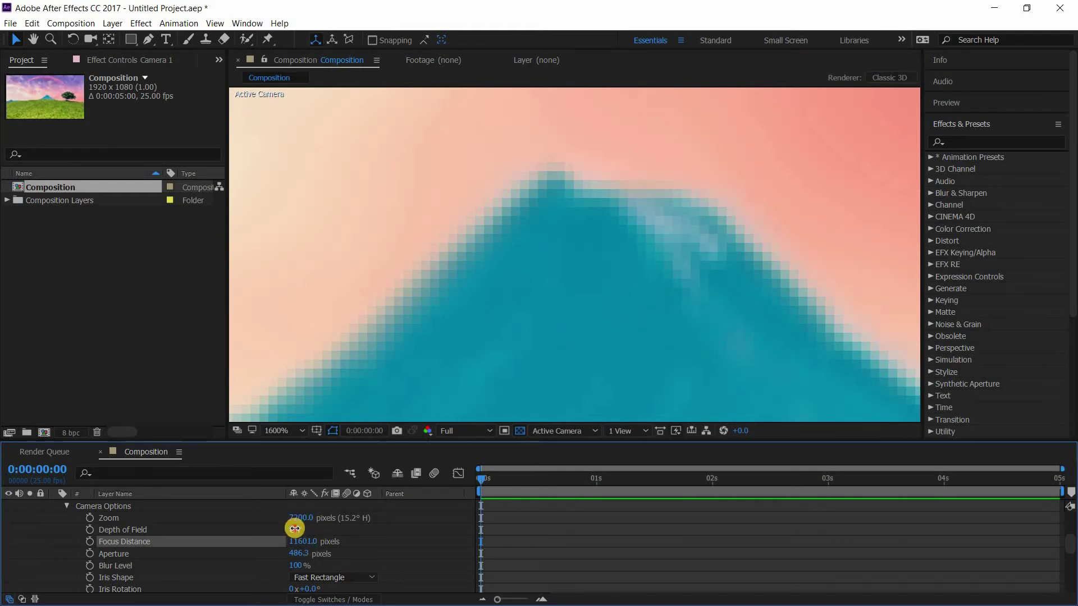
pyautogui.click(294, 528)
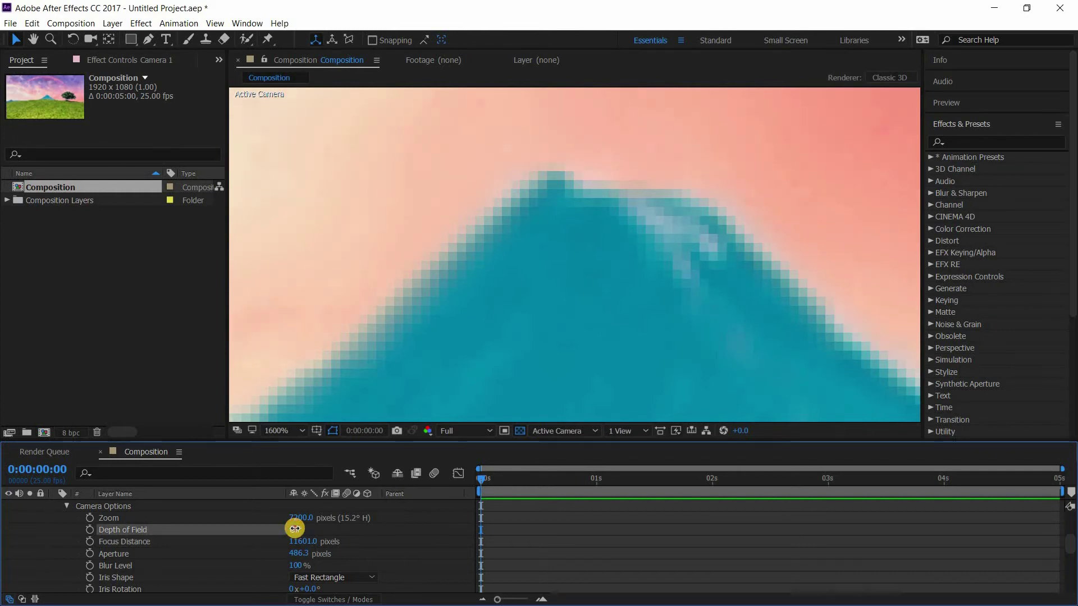
pyautogui.click(296, 530)
pyautogui.moveTo(313, 539); pyautogui.dragTo(342, 539)
pyautogui.moveTo(349, 538)
pyautogui.mouseDown()
pyautogui.moveTo(297, 533)
pyautogui.moveTo(465, 540)
pyautogui.moveTo(343, 543)
pyautogui.mouseUp()
pyautogui.click(296, 530)
pyautogui.click(298, 530)
pyautogui.click(292, 432)
pyautogui.click(303, 222)
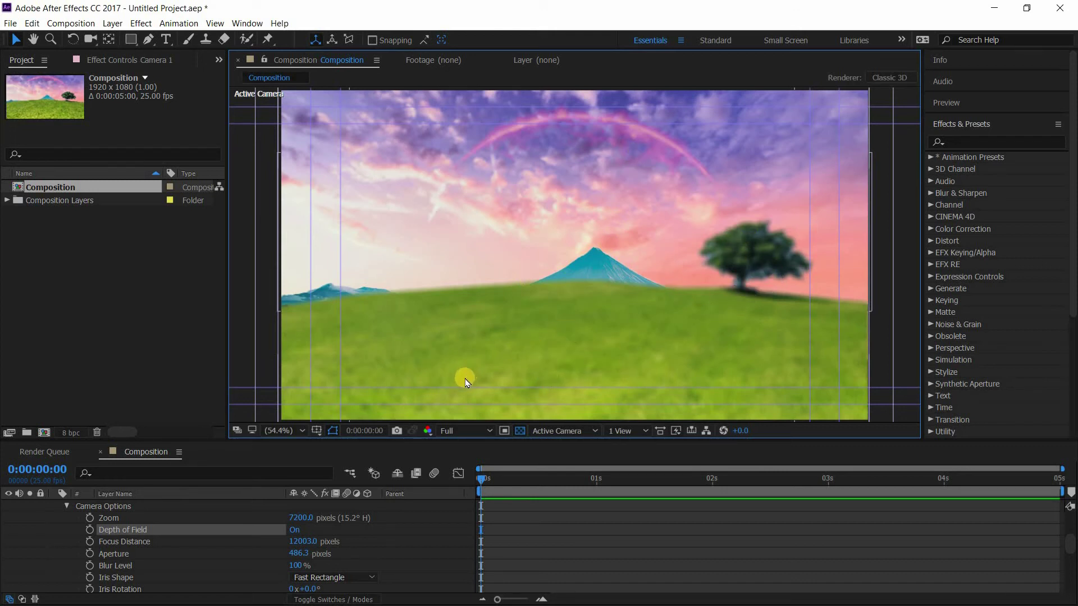
# Step: Test Camera 1's Zoom at 10528 pixels, and undo the change
pyautogui.click(291, 528)
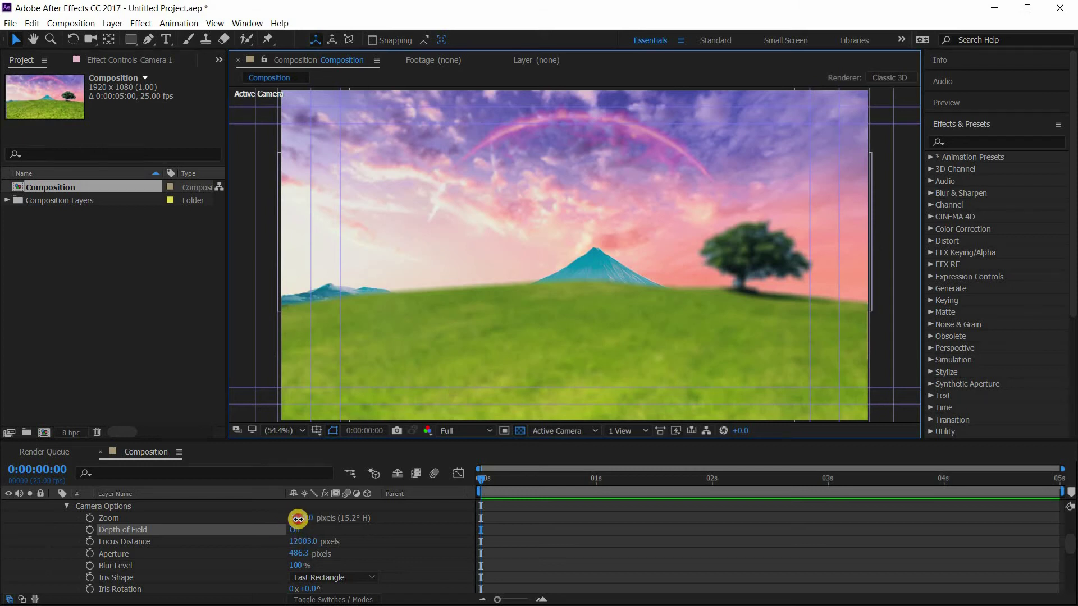
pyautogui.moveTo(297, 519); pyautogui.dragTo(538, 533)
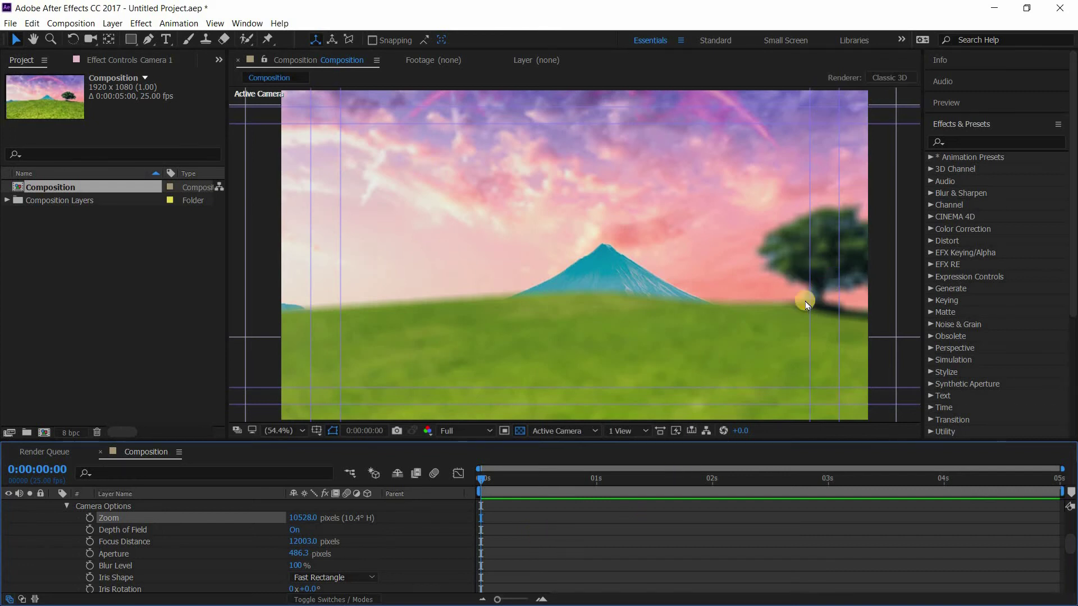
pyautogui.hotkey('ctrl', 'z')
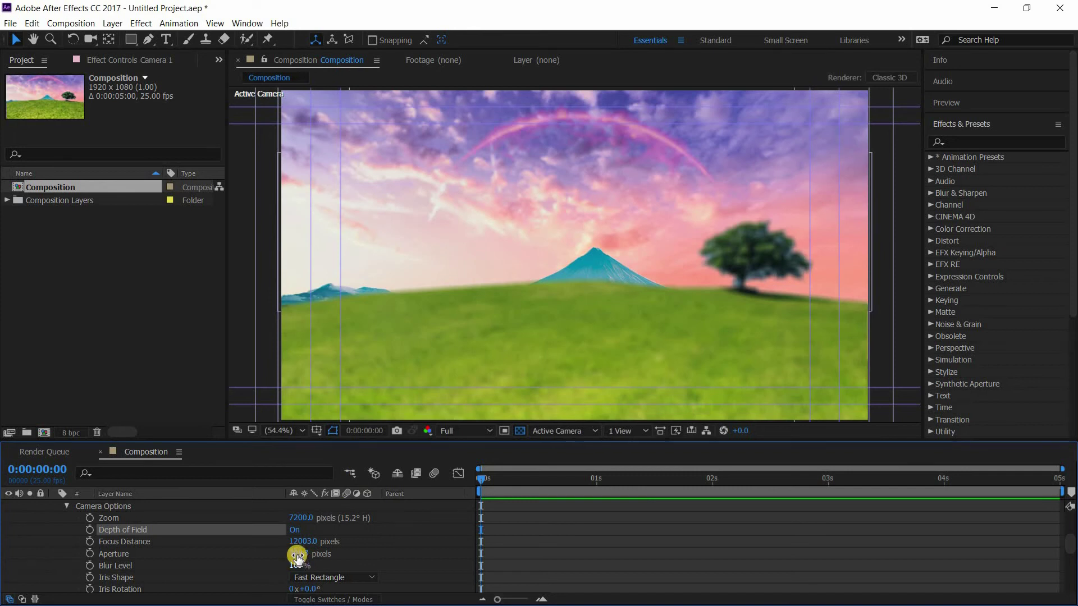
# Step: Raise Camera 1's Aperture to 746.3 pixels and check the mountain's sharpness up close with the Depth of Field setting
pyautogui.moveTo(297, 557); pyautogui.dragTo(494, 559)
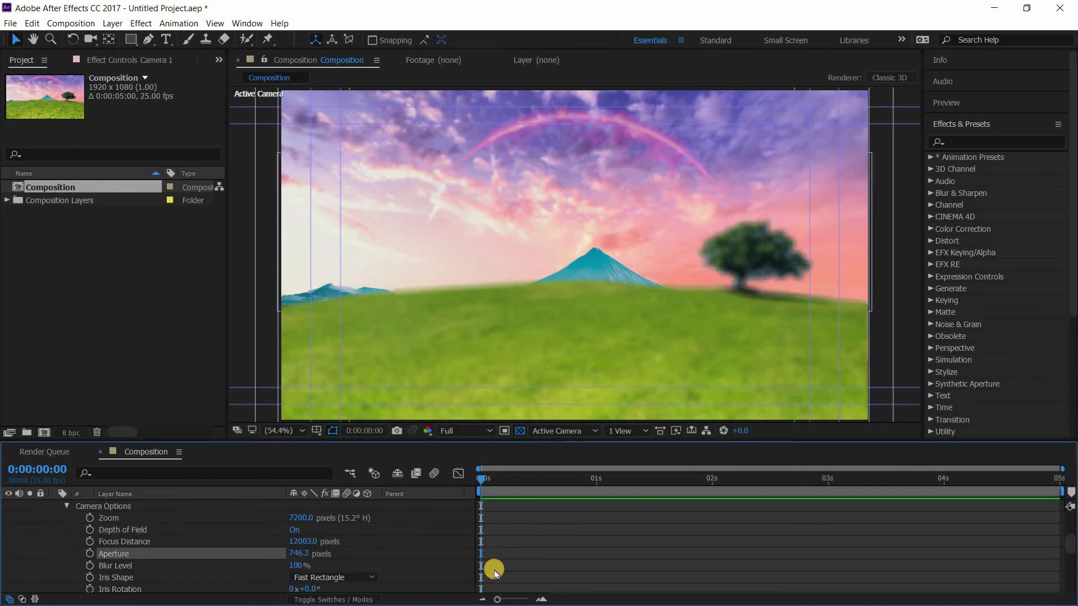
pyautogui.press('z')
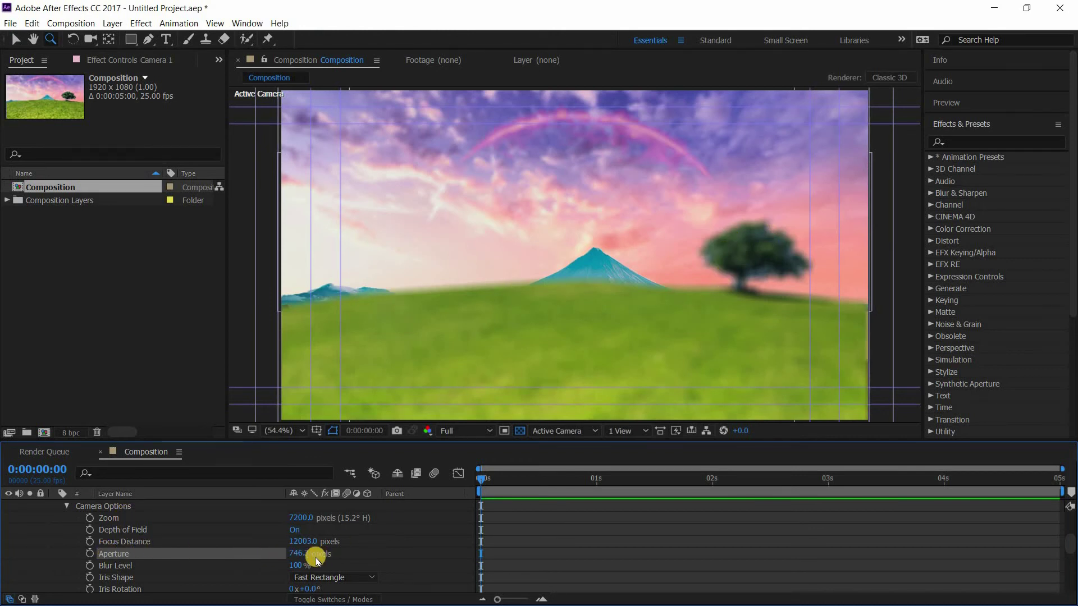
pyautogui.moveTo(594, 247); pyautogui.dragTo(635, 284)
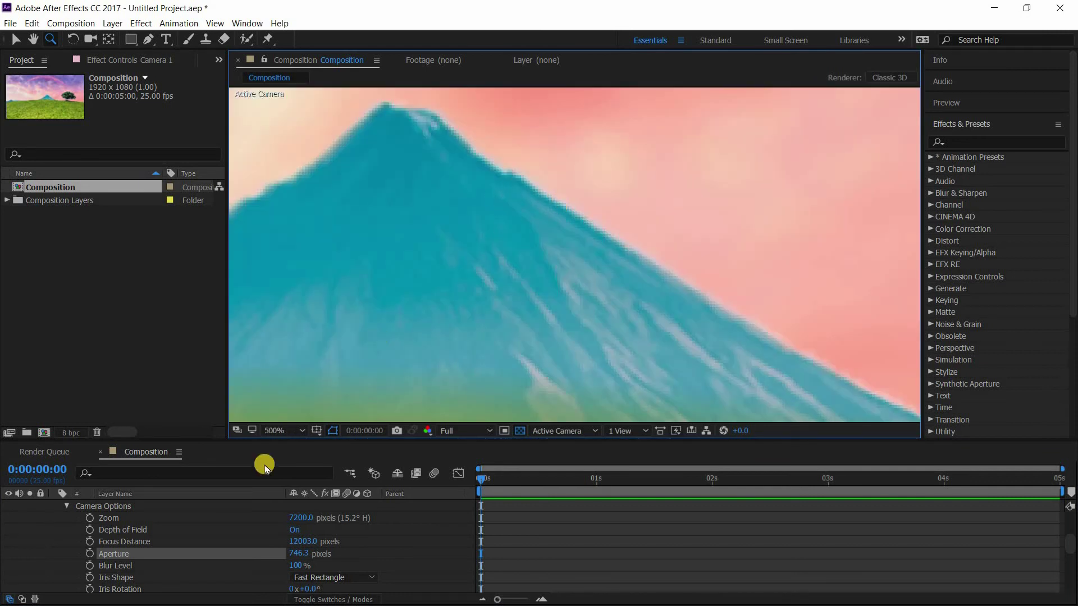
pyautogui.click(289, 531)
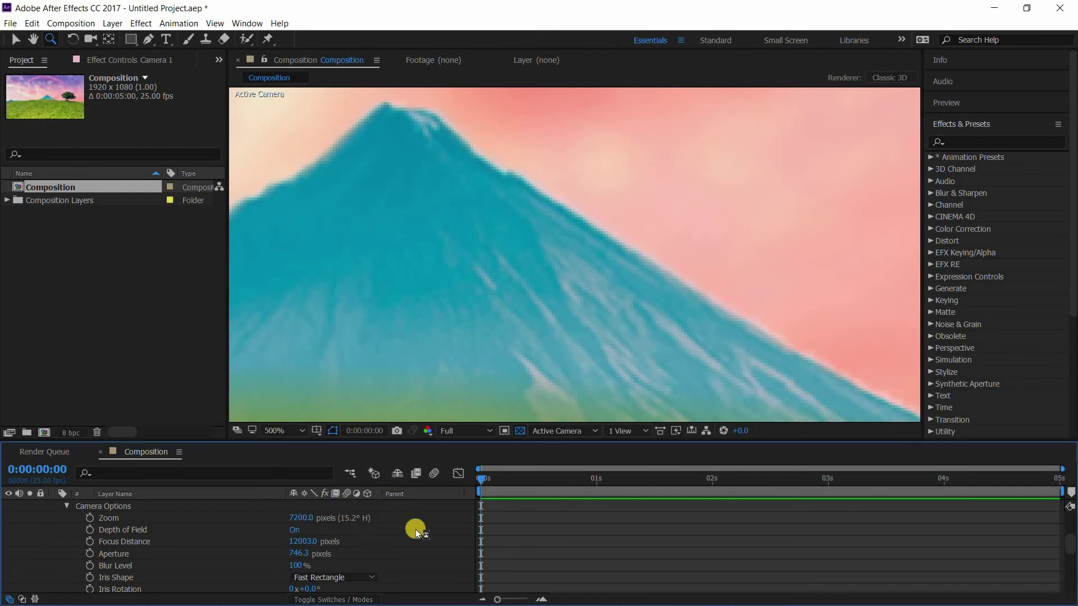
pyautogui.click(277, 436)
pyautogui.click(299, 211)
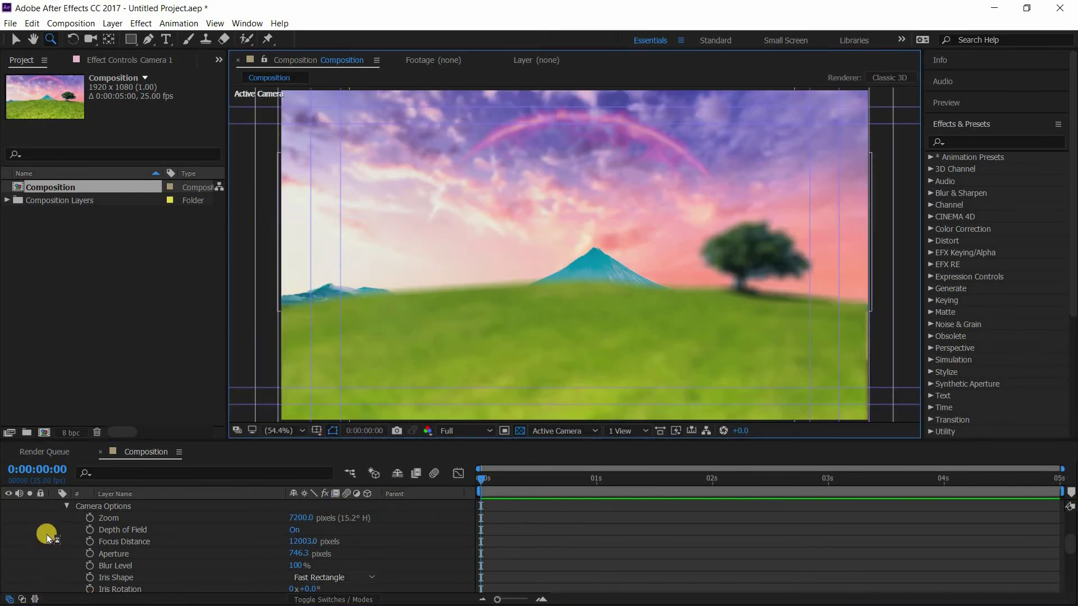
pyautogui.scroll(5, 69, 539)
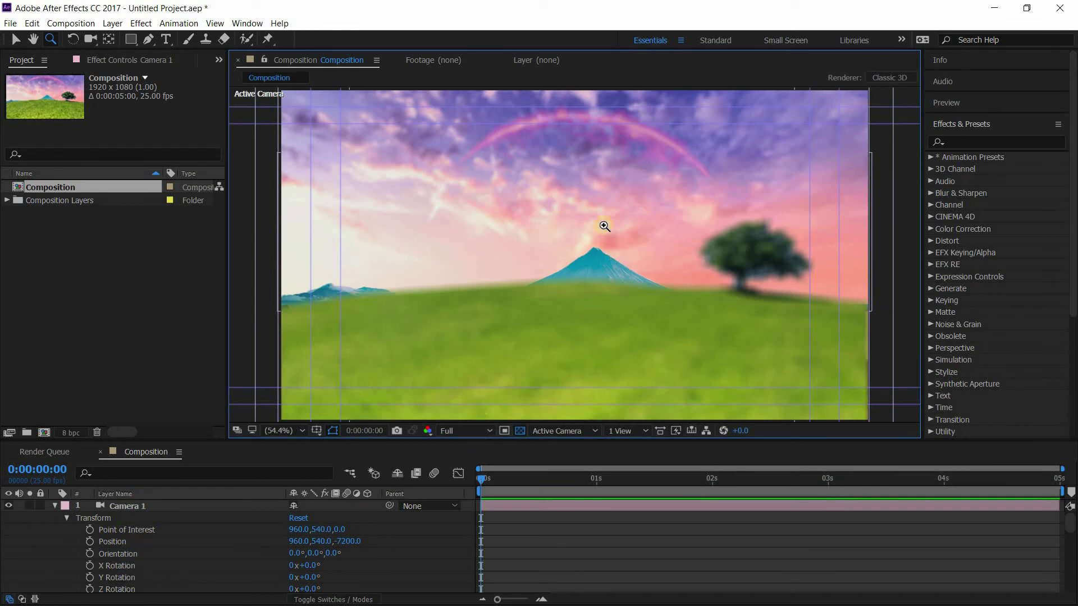
pyautogui.scroll(-5, 134, 550)
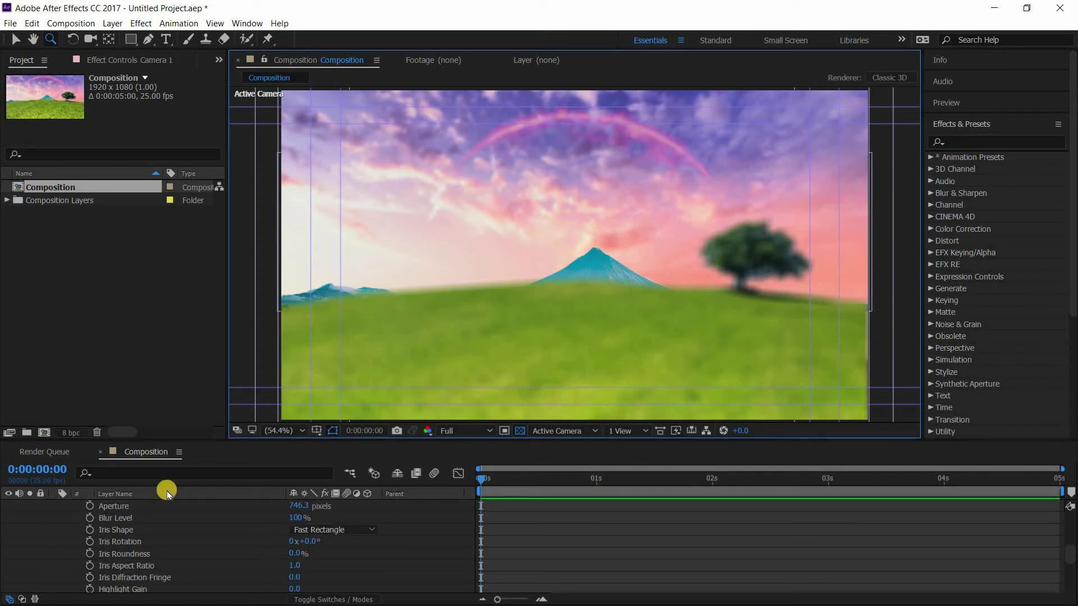
pyautogui.scroll(2, 107, 516)
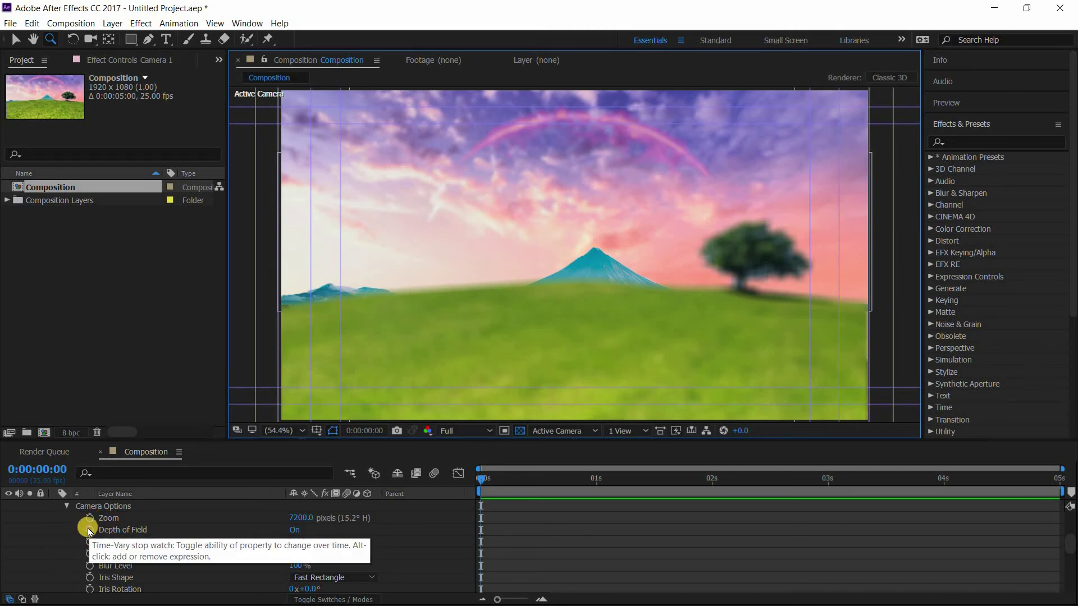
# Step: Keyframe Camera 1's Focus Distance at the start of the timeline and go to 0:00:03:00
pyautogui.click(90, 543)
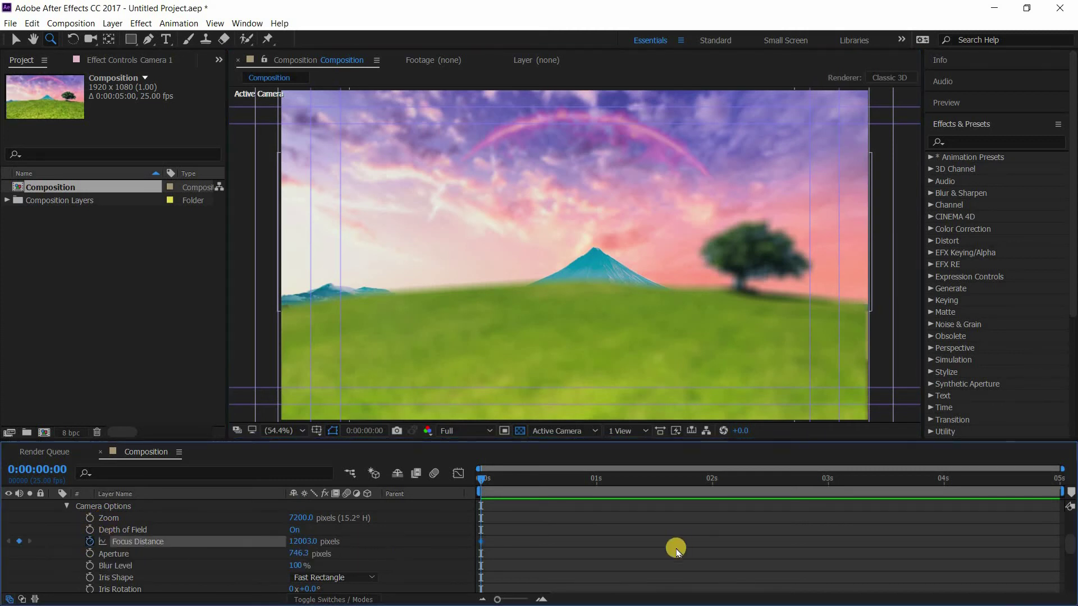
pyautogui.moveTo(570, 483); pyautogui.dragTo(826, 493)
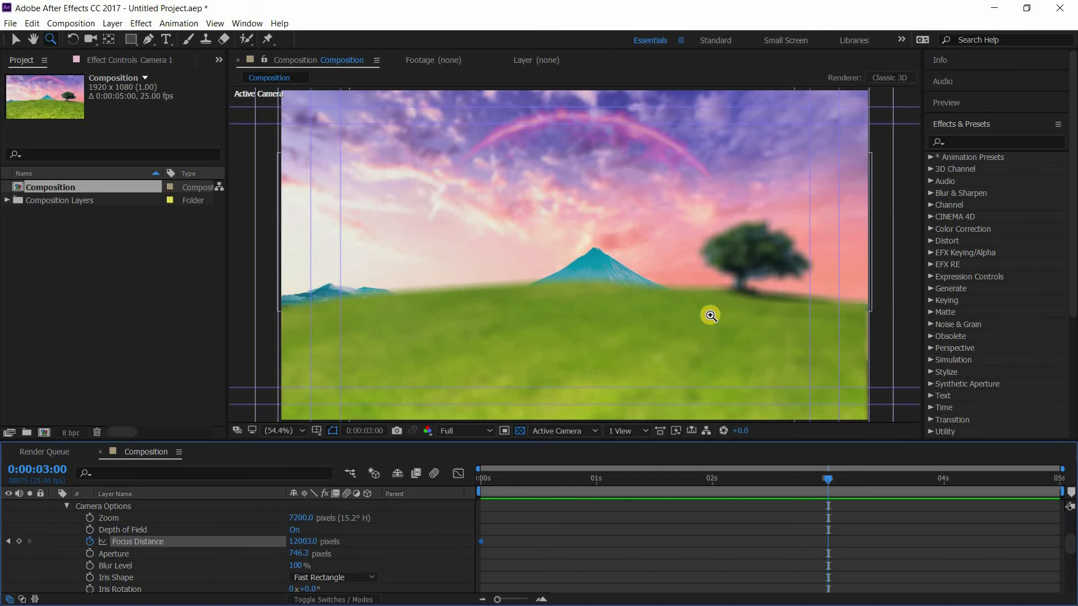
# Step: Examine the tree at 1000% magnification and compare its edges with Depth of Field off and on
pyautogui.moveTo(739, 289); pyautogui.dragTo(765, 275)
pyautogui.click(479, 193)
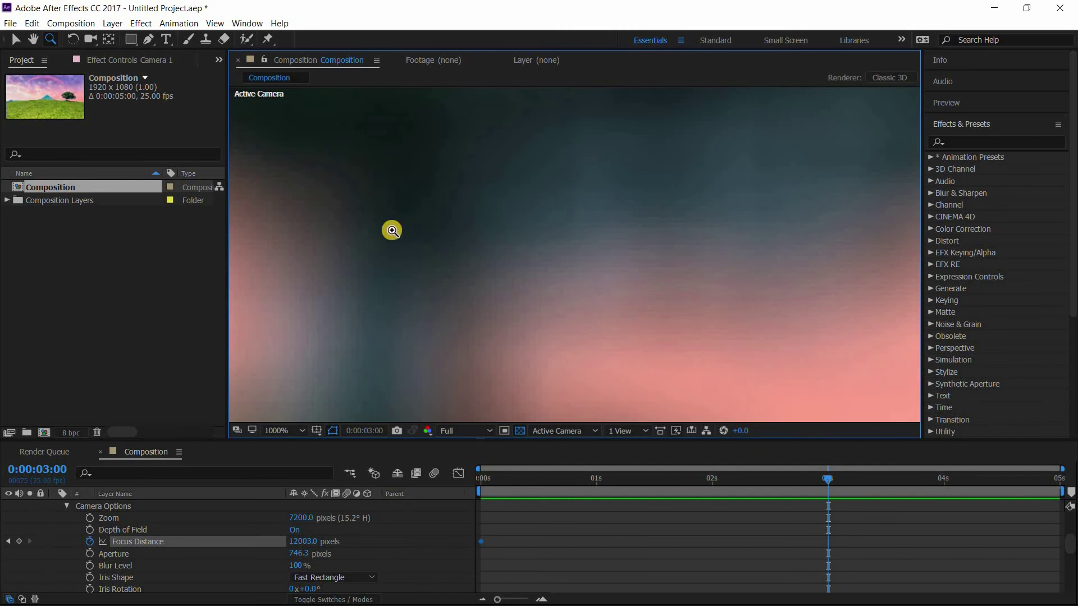
pyautogui.press('v')
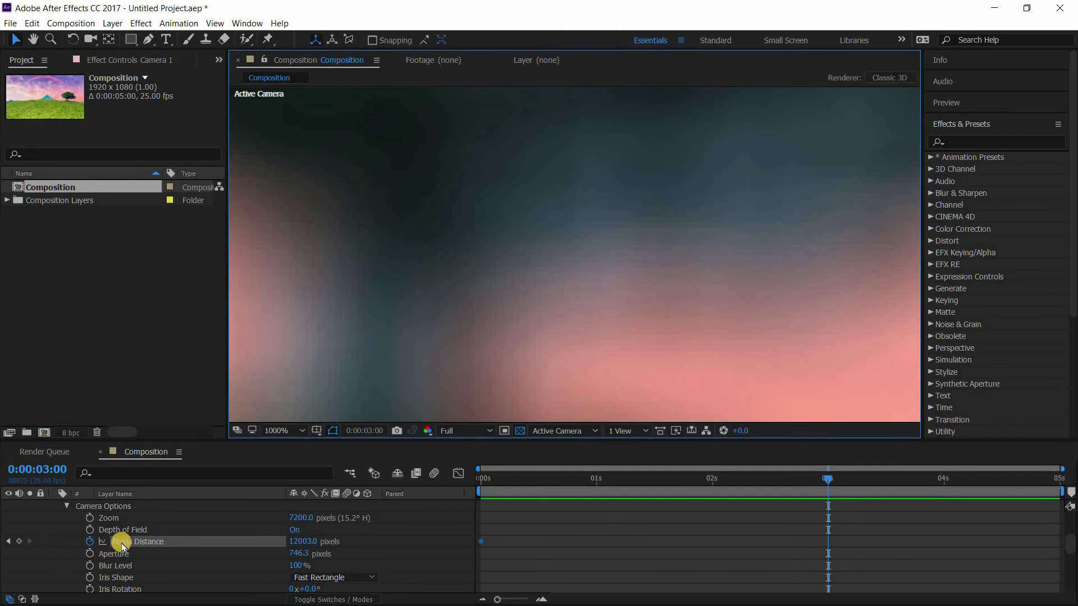
pyautogui.click(294, 530)
pyautogui.click(295, 530)
pyautogui.click(294, 531)
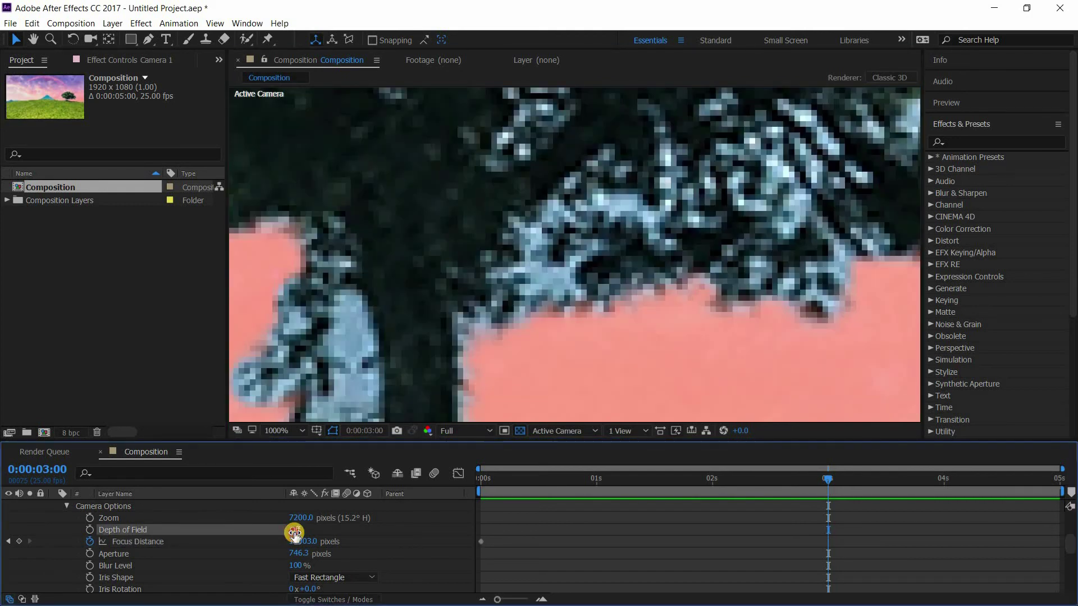
pyautogui.click(294, 530)
pyautogui.click(294, 530)
pyautogui.click(296, 531)
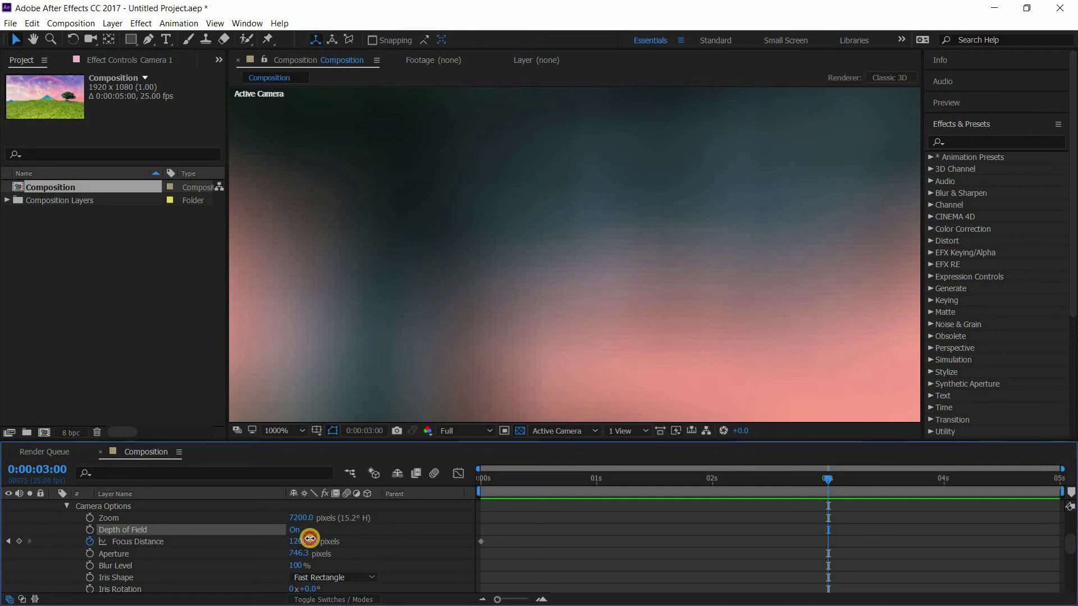
# Step: Set Camera 1's Focus Distance to 7291 pixels at 3 seconds to focus on the tree, checking against Depth of Field off
pyautogui.moveTo(309, 539); pyautogui.dragTo(137, 561)
pyautogui.moveTo(304, 542); pyautogui.dragTo(294, 541)
pyautogui.click(291, 536)
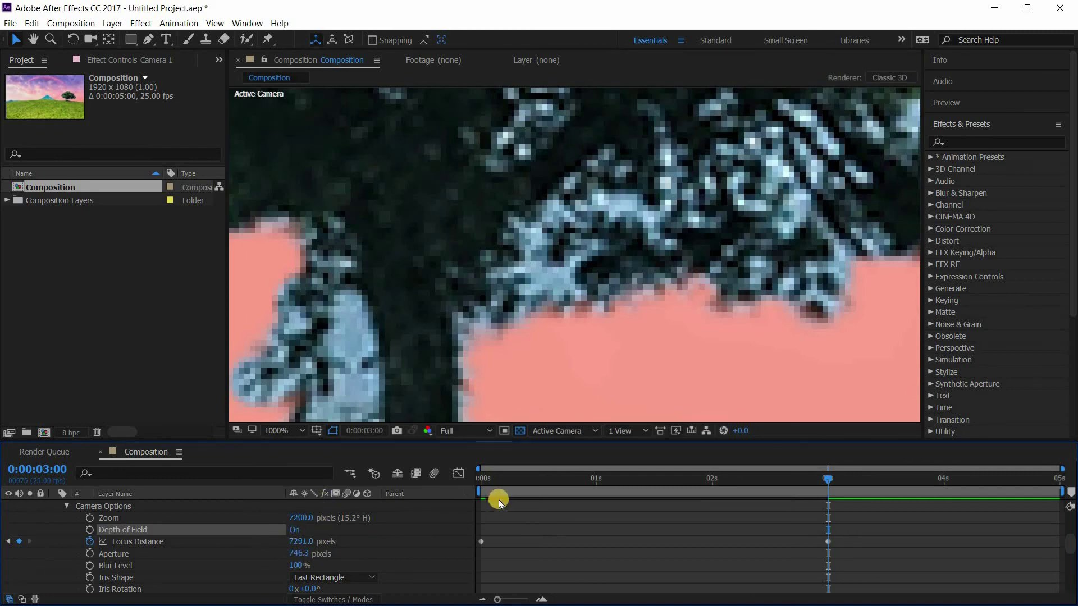
pyautogui.click(296, 534)
pyautogui.click(295, 533)
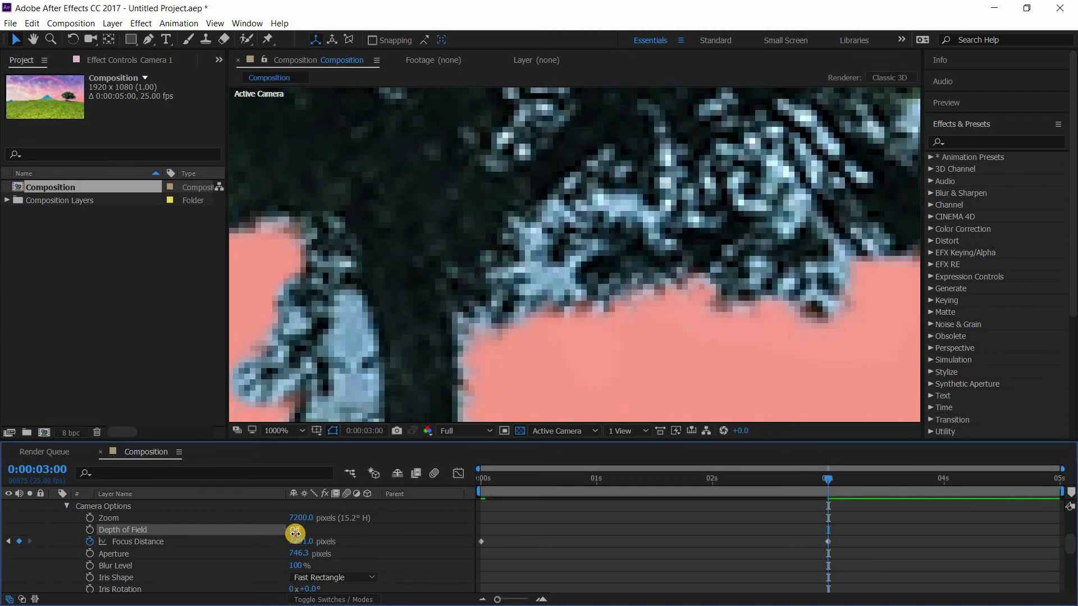
pyautogui.click(295, 534)
pyautogui.click(295, 534)
# Step: Fit the whole frame in view and preview the focus shift from the start of the timeline
pyautogui.click(275, 430)
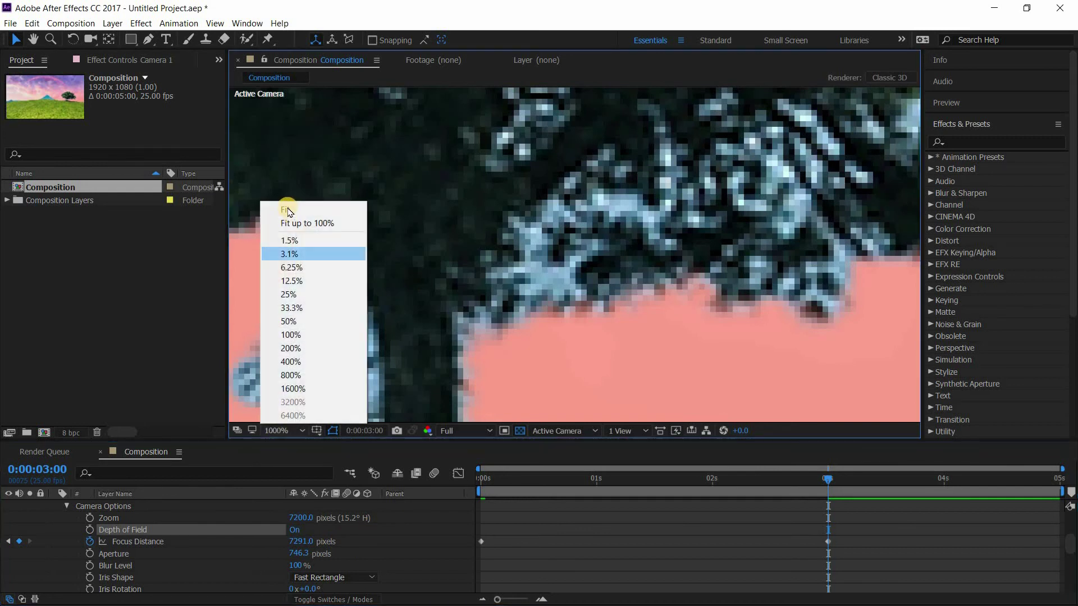
pyautogui.click(350, 224)
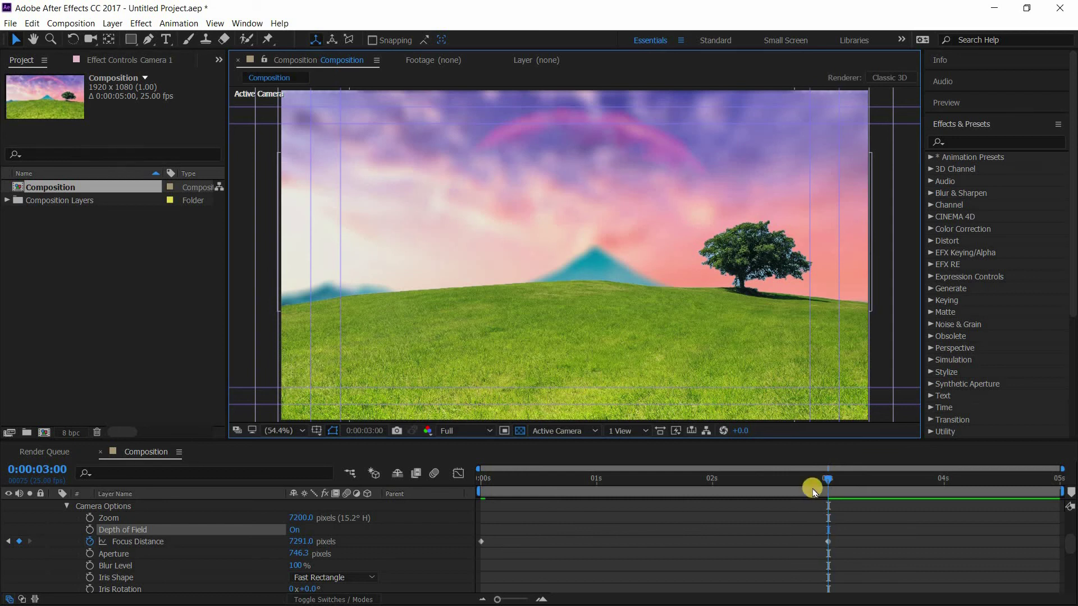
pyautogui.moveTo(741, 493); pyautogui.dragTo(490, 515)
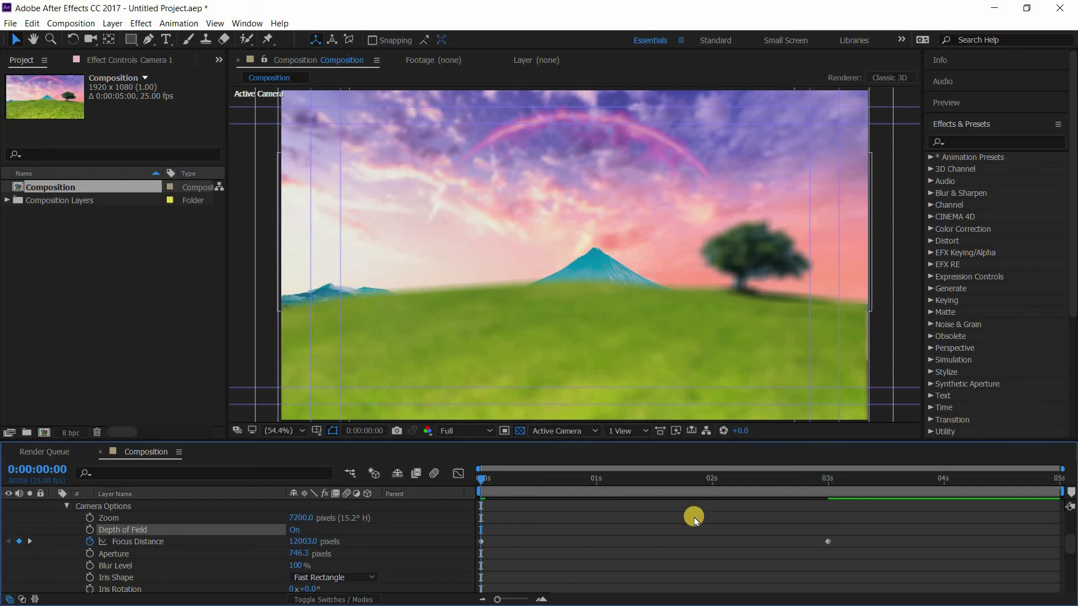
pyautogui.press('space')
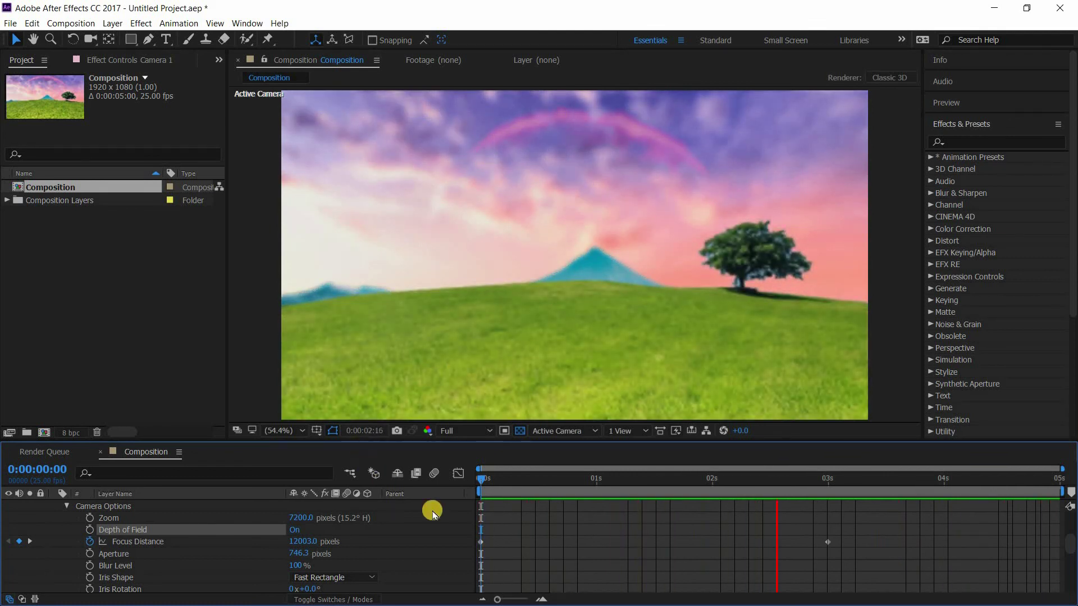
# Step: Show two horizontal views and zoom out the Top view to see the camera and all layers
pyautogui.click(628, 431)
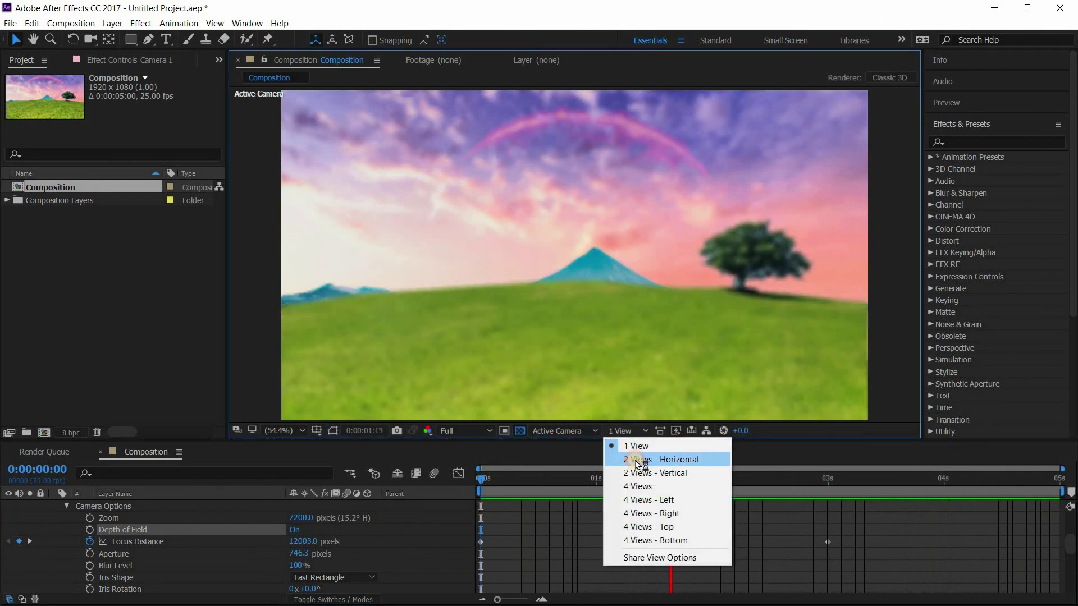
pyautogui.click(635, 460)
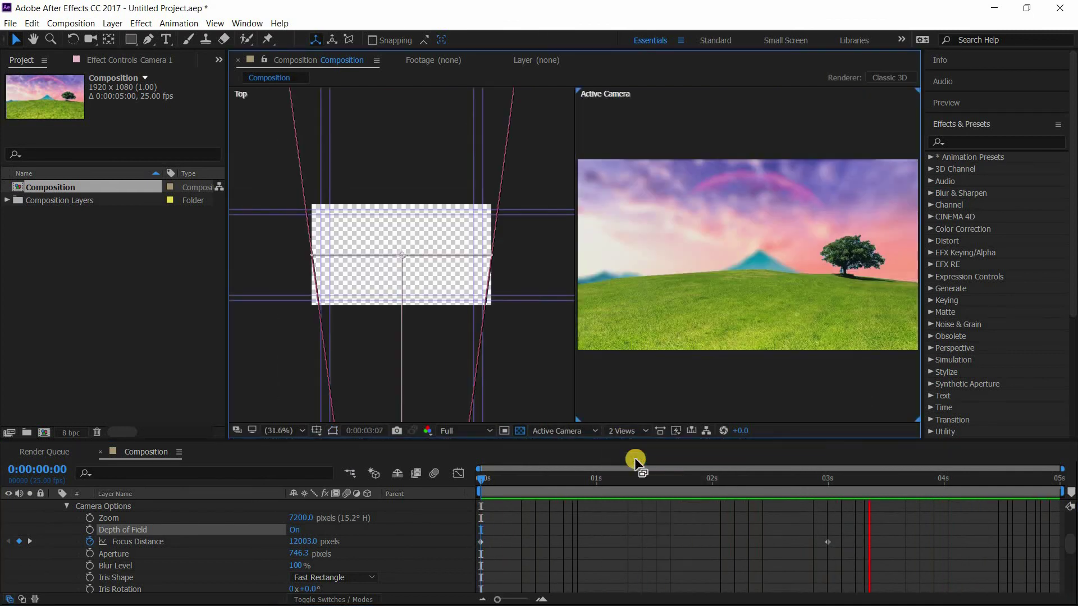
pyautogui.scroll(-5, 387, 355)
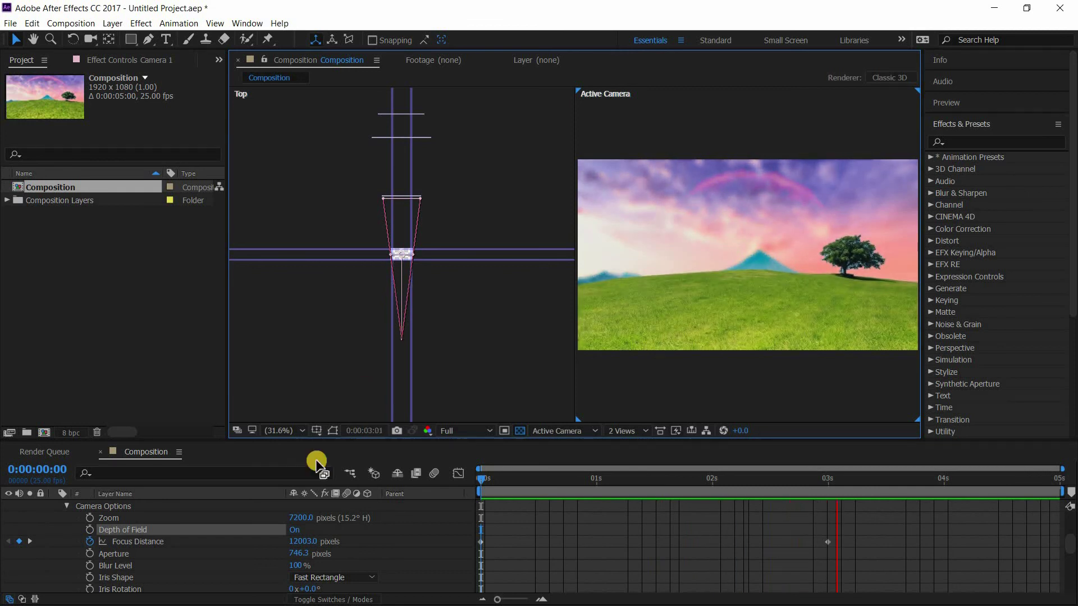
# Step: Reveal the layers' modified properties, move Camera 1 forward to Position 960, 540, -2604, and stop the preview
pyautogui.scroll(-3, 219, 528)
pyautogui.scroll(6, 219, 526)
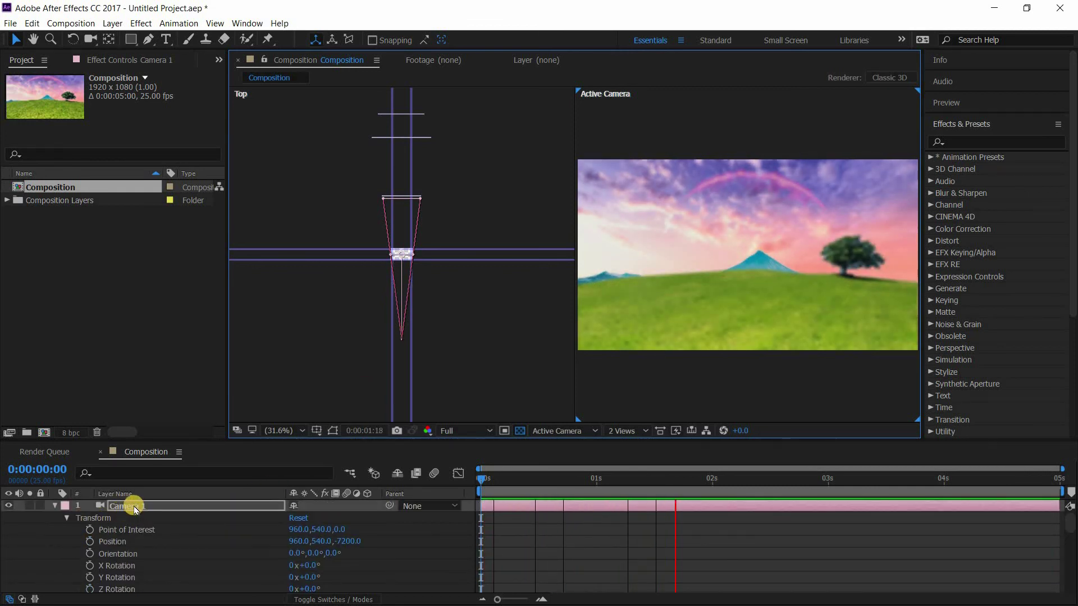
pyautogui.press('u')
pyautogui.press('u')
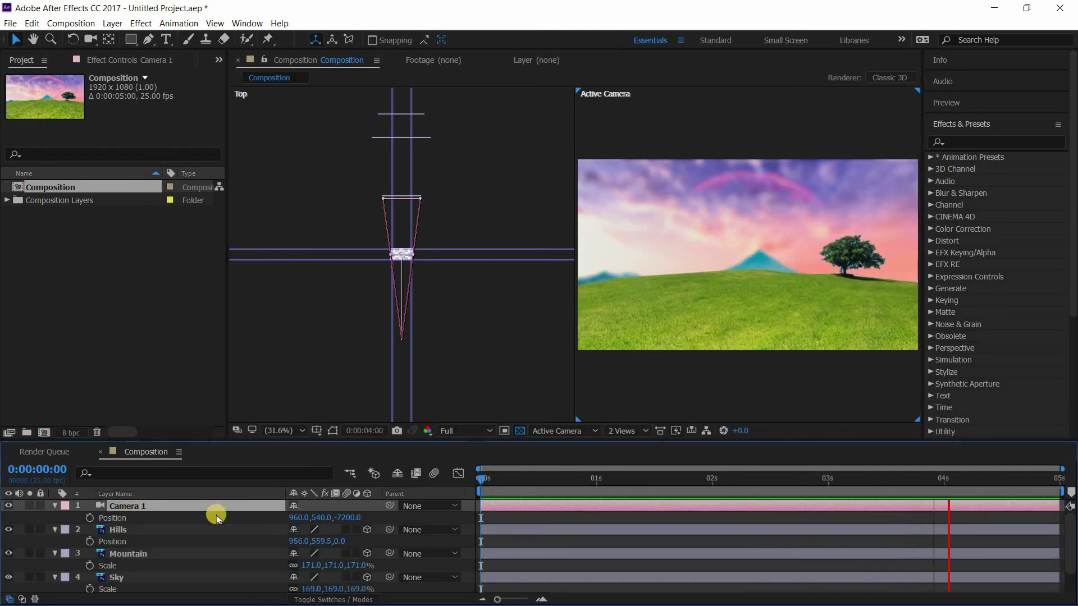
pyautogui.moveTo(348, 520); pyautogui.dragTo(507, 522)
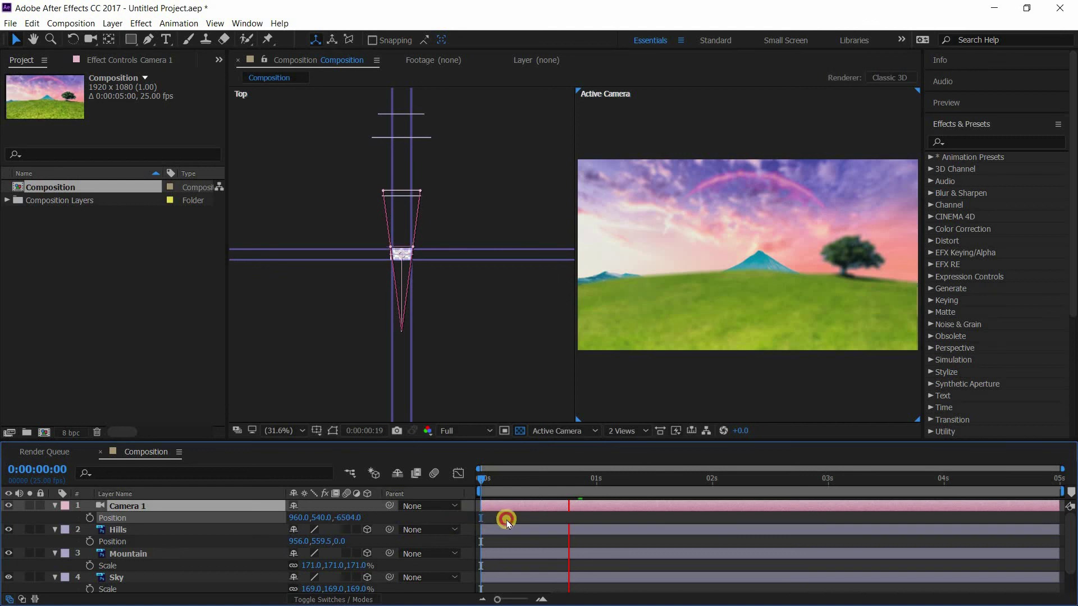
pyautogui.moveTo(610, 513); pyautogui.dragTo(708, 508)
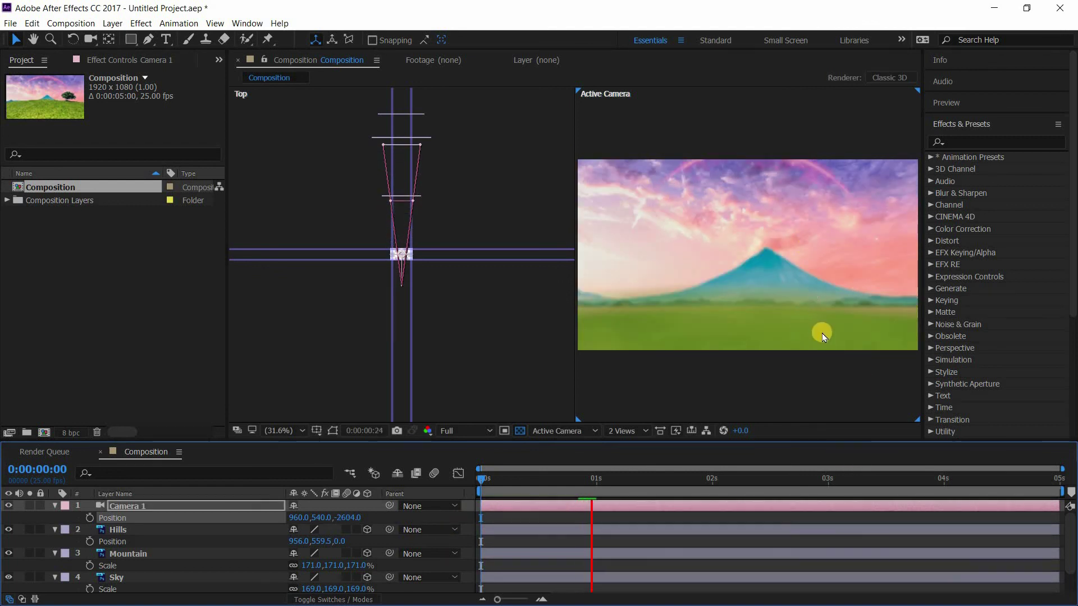
pyautogui.click(587, 481)
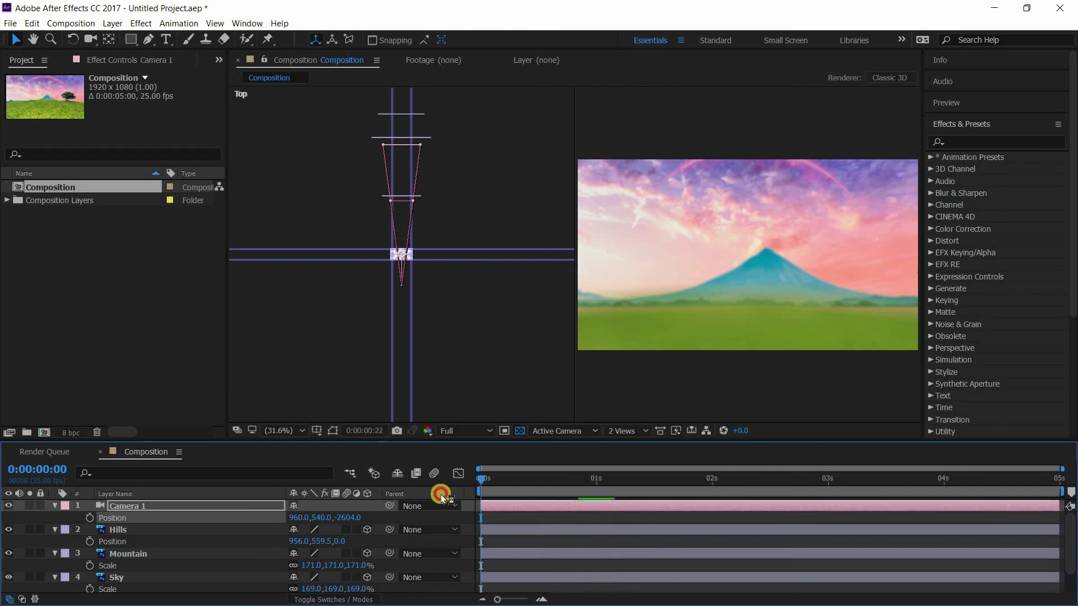